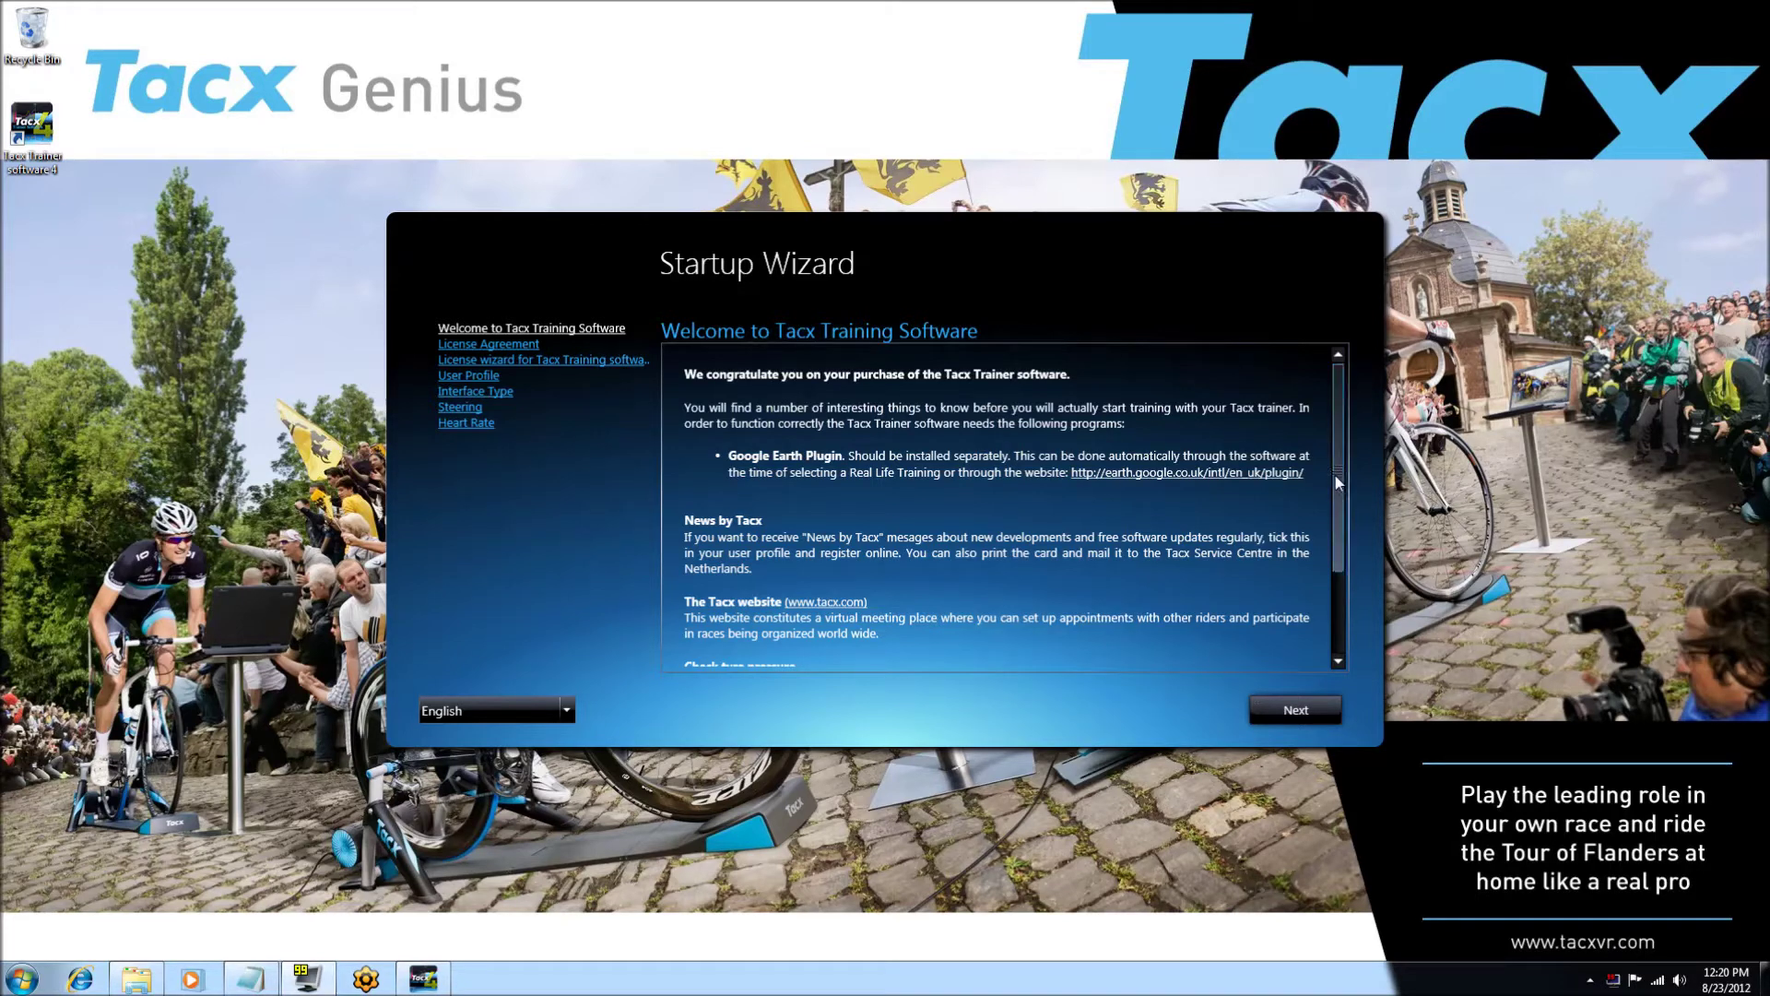
# - Read through the Welcome page text, including the Check tyre pressure section, and continue
pyautogui.scroll(-1, 1338, 566)
pyautogui.scroll(-3, 1336, 565)
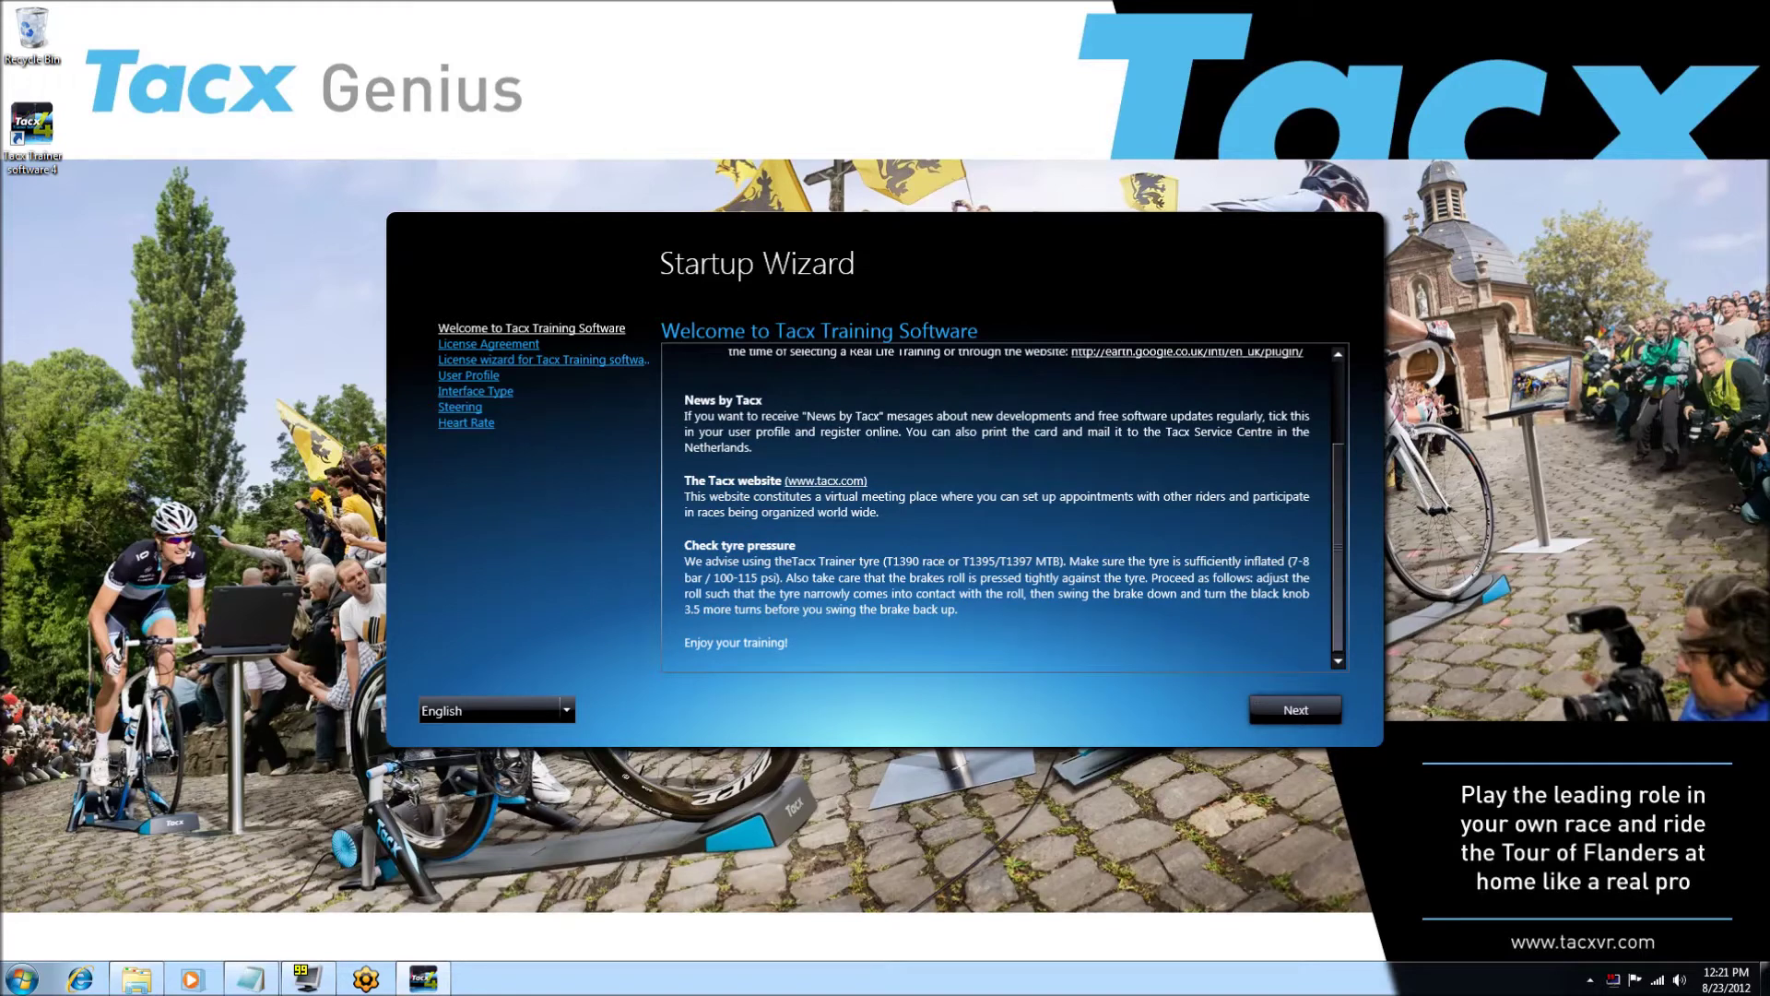
pyautogui.moveTo(691, 545); pyautogui.dragTo(796, 546)
pyautogui.moveTo(1335, 536); pyautogui.dragTo(1343, 423)
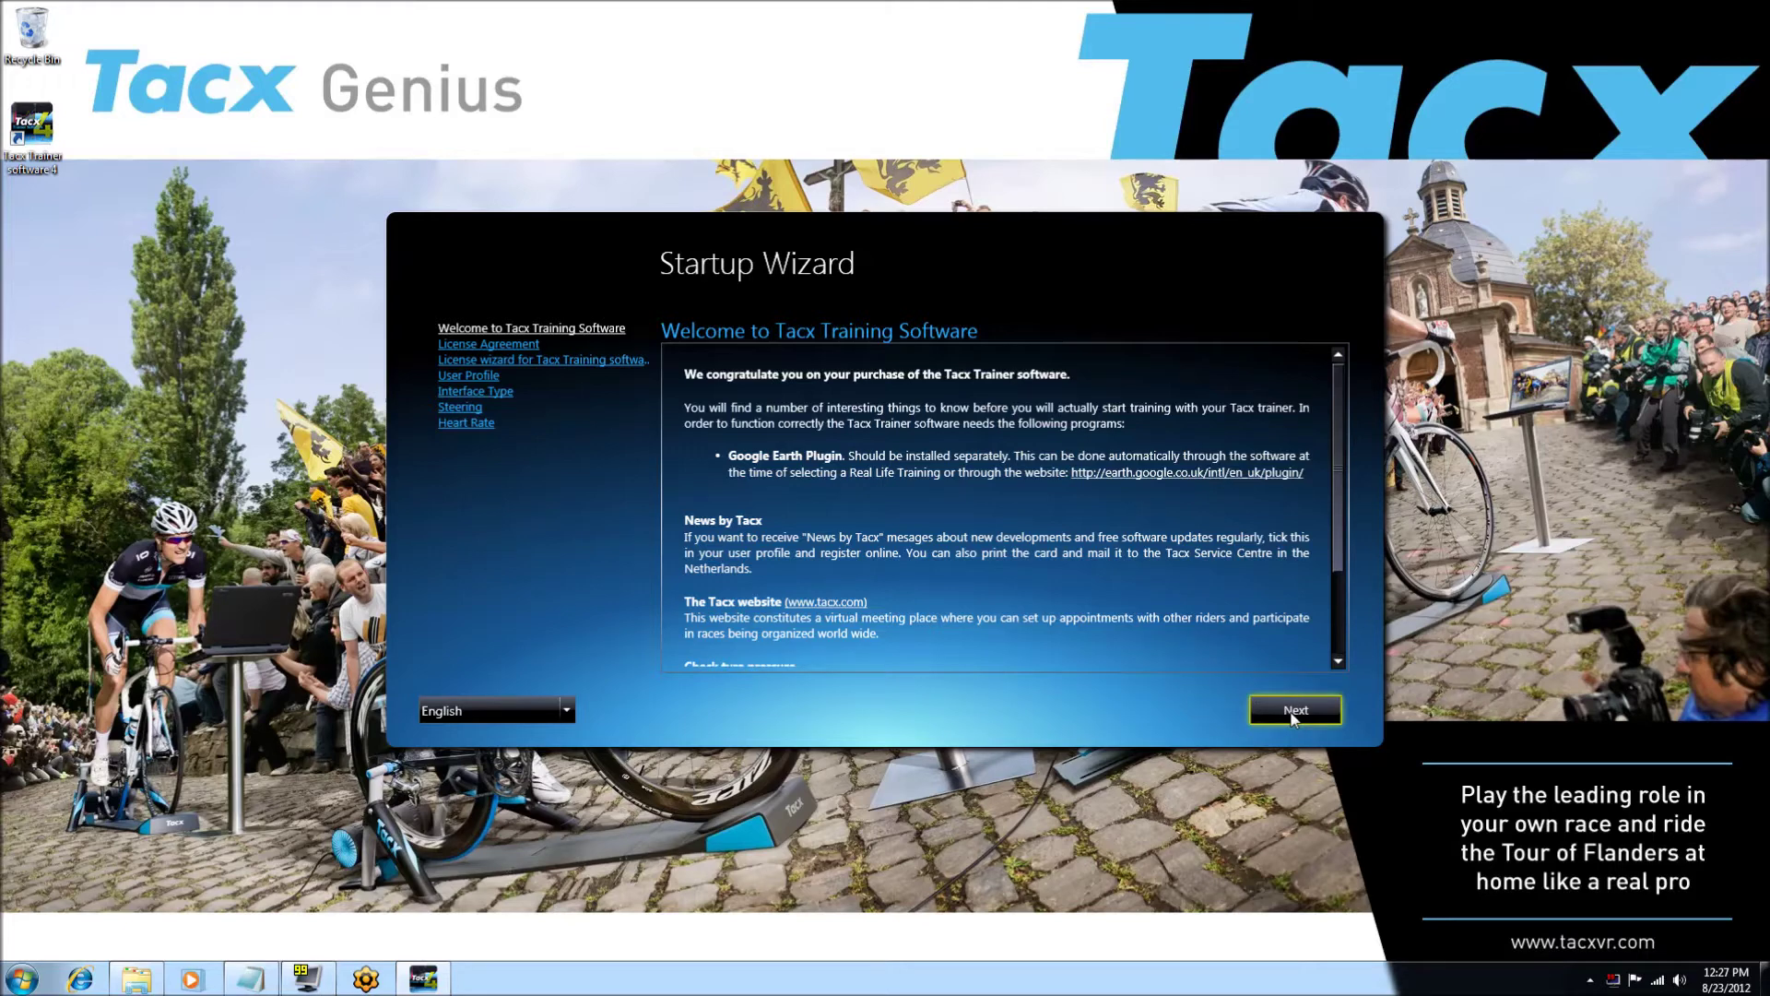
pyautogui.click(1294, 710)
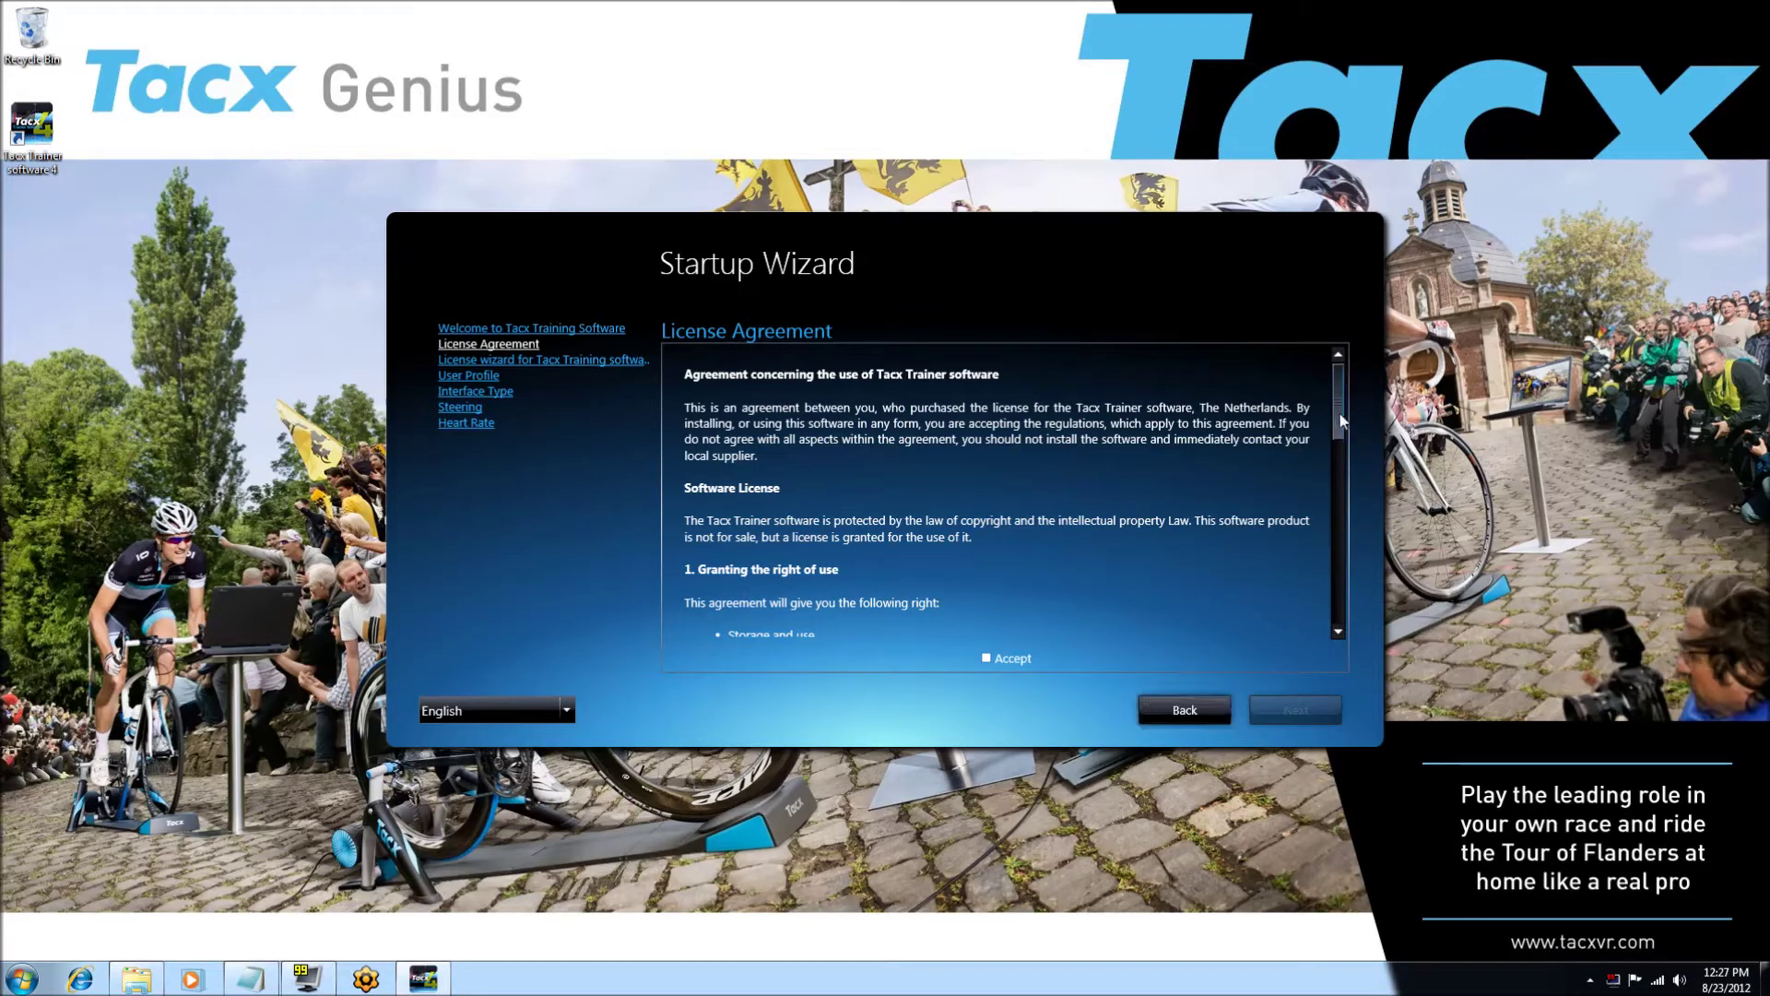
# - Scroll to the end of the License Agreement, accept it, and continue
pyautogui.moveTo(1340, 413); pyautogui.dragTo(1344, 651)
pyautogui.click(986, 658)
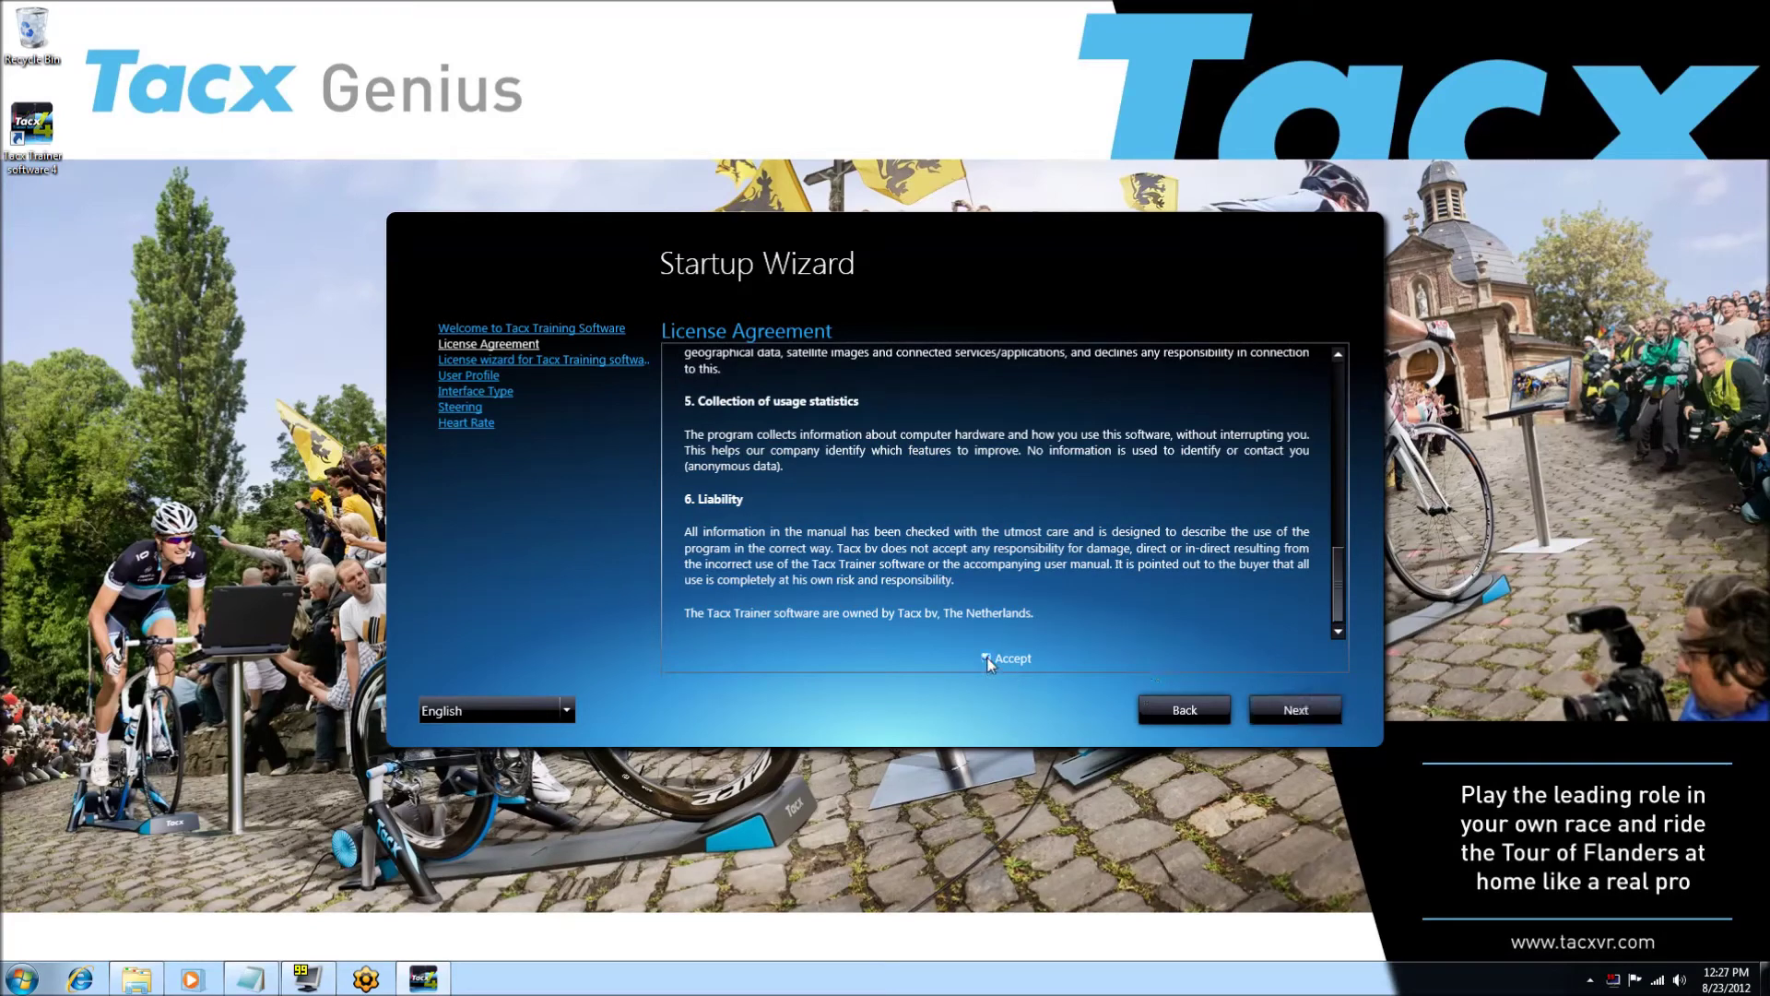
pyautogui.click(1286, 715)
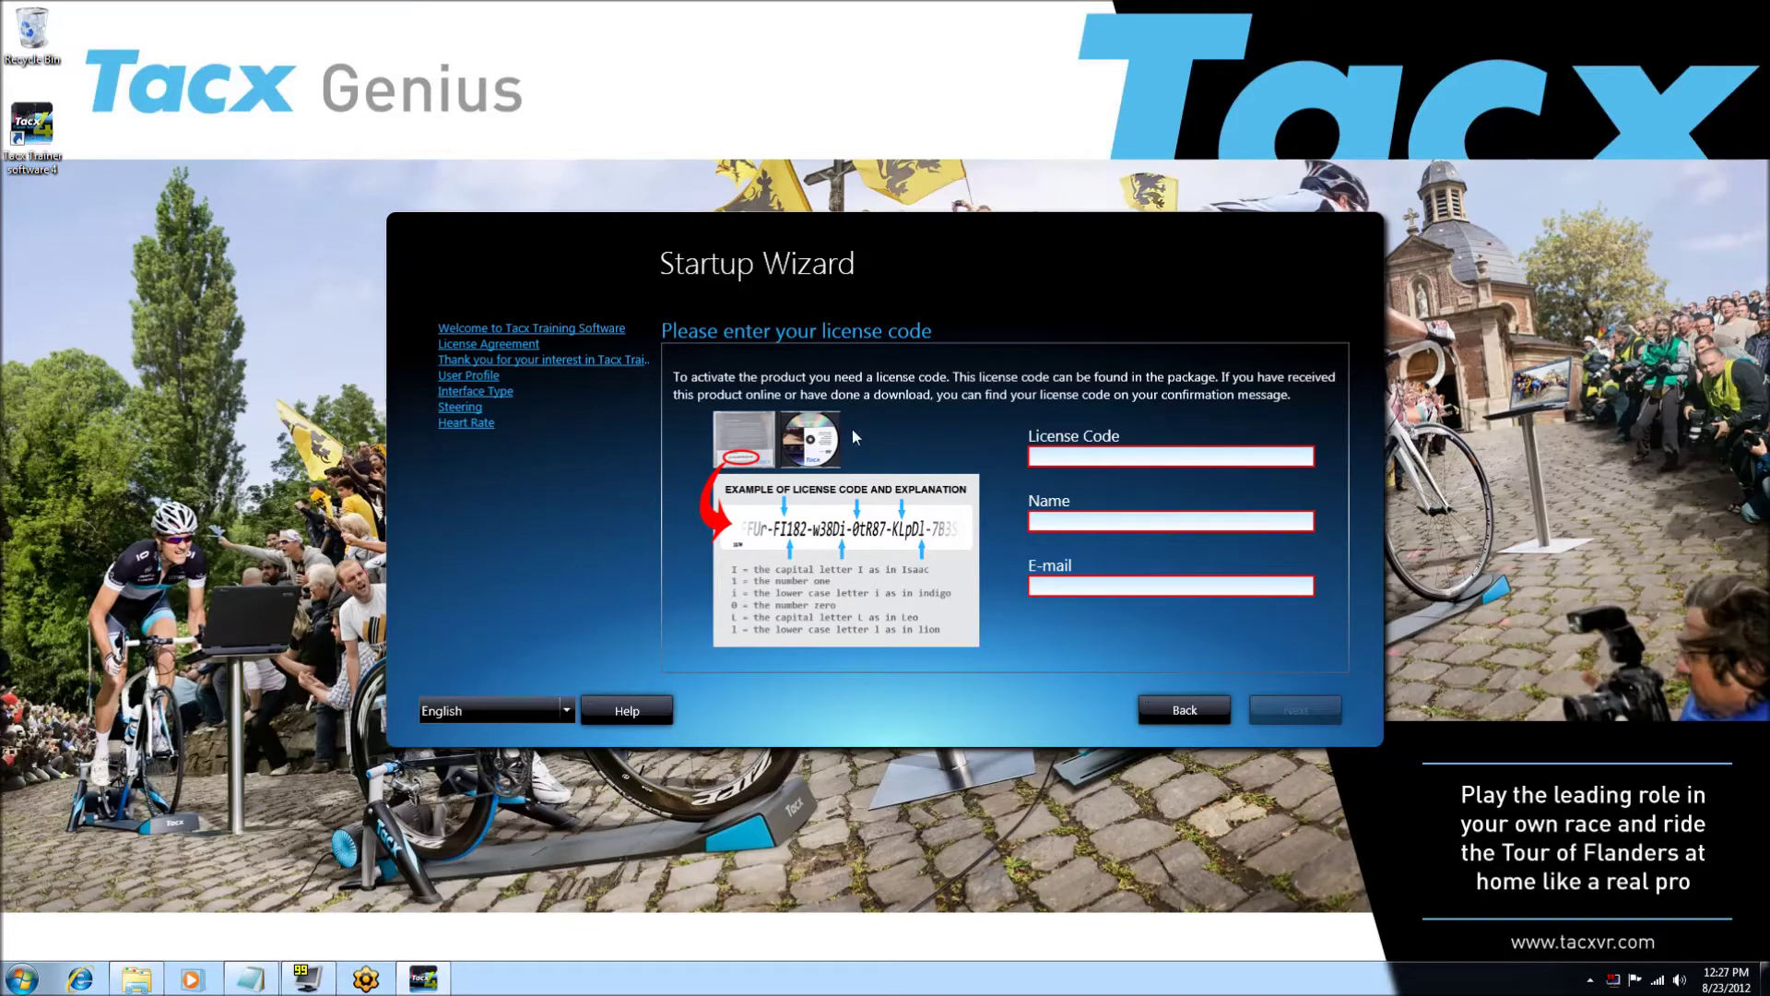
# - Paste the license code, enter the registrant's name and e-mail, and finish online activation
pyautogui.click(1033, 453)
pyautogui.hotkey('ctrl', 'v')
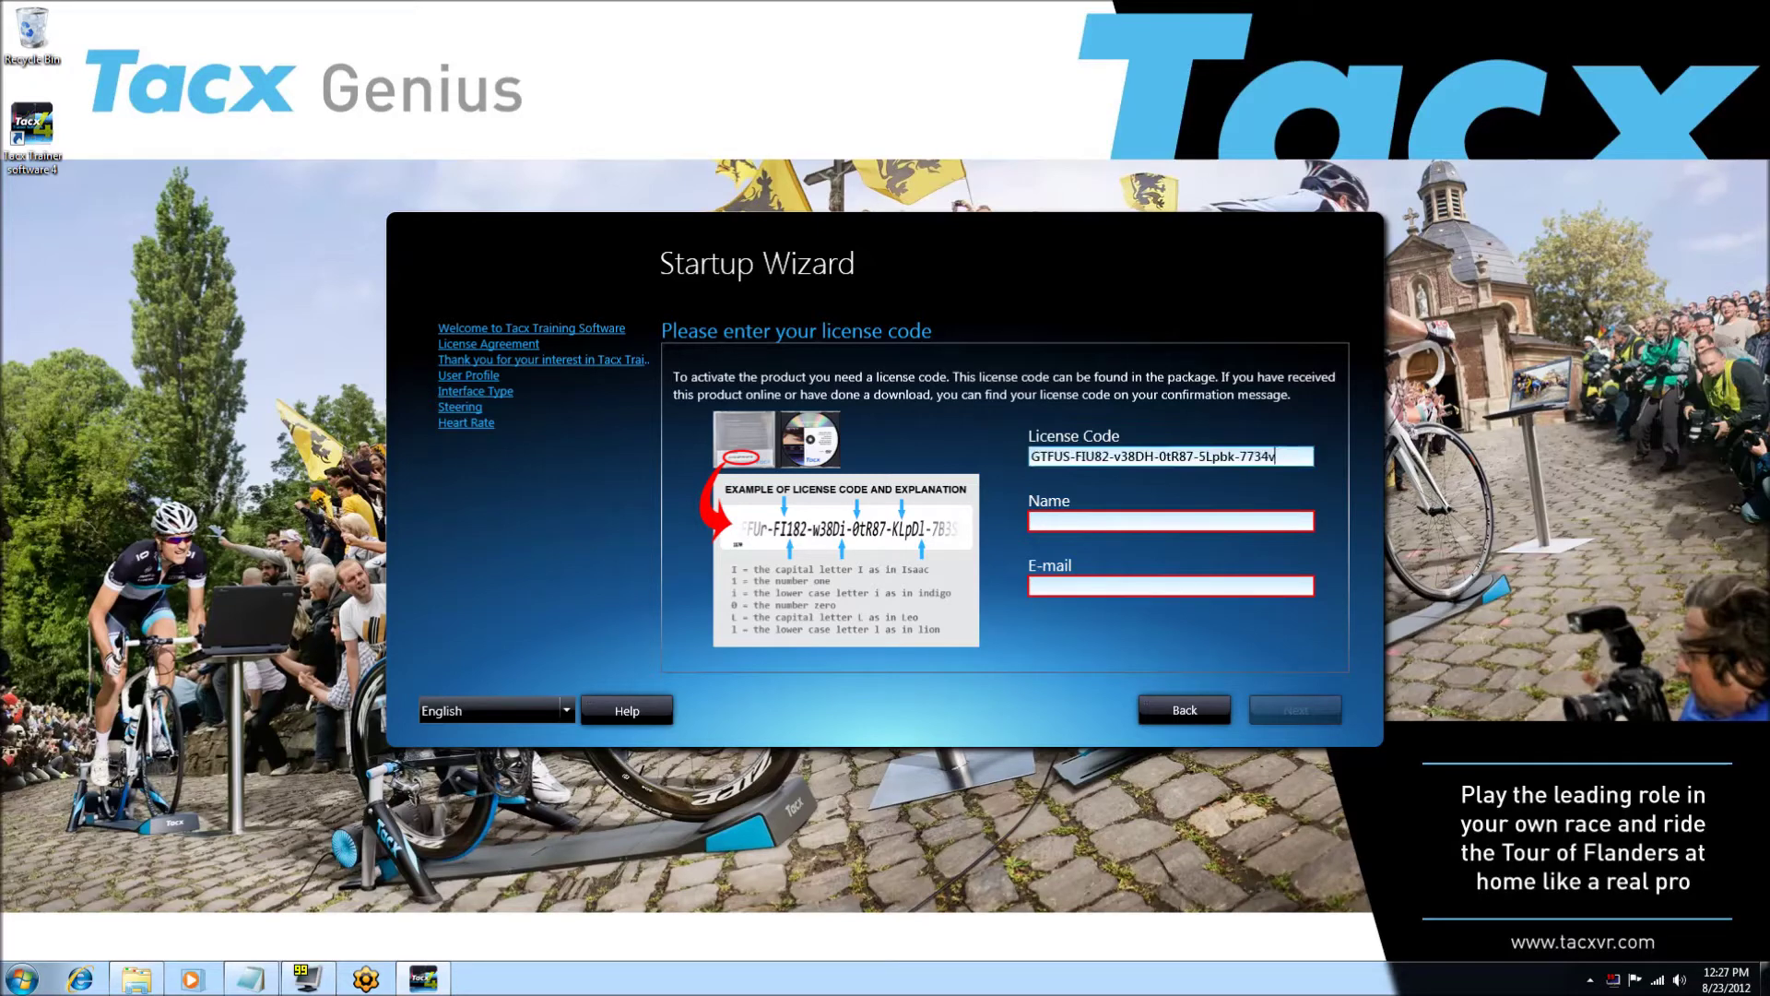
pyautogui.click(1037, 521)
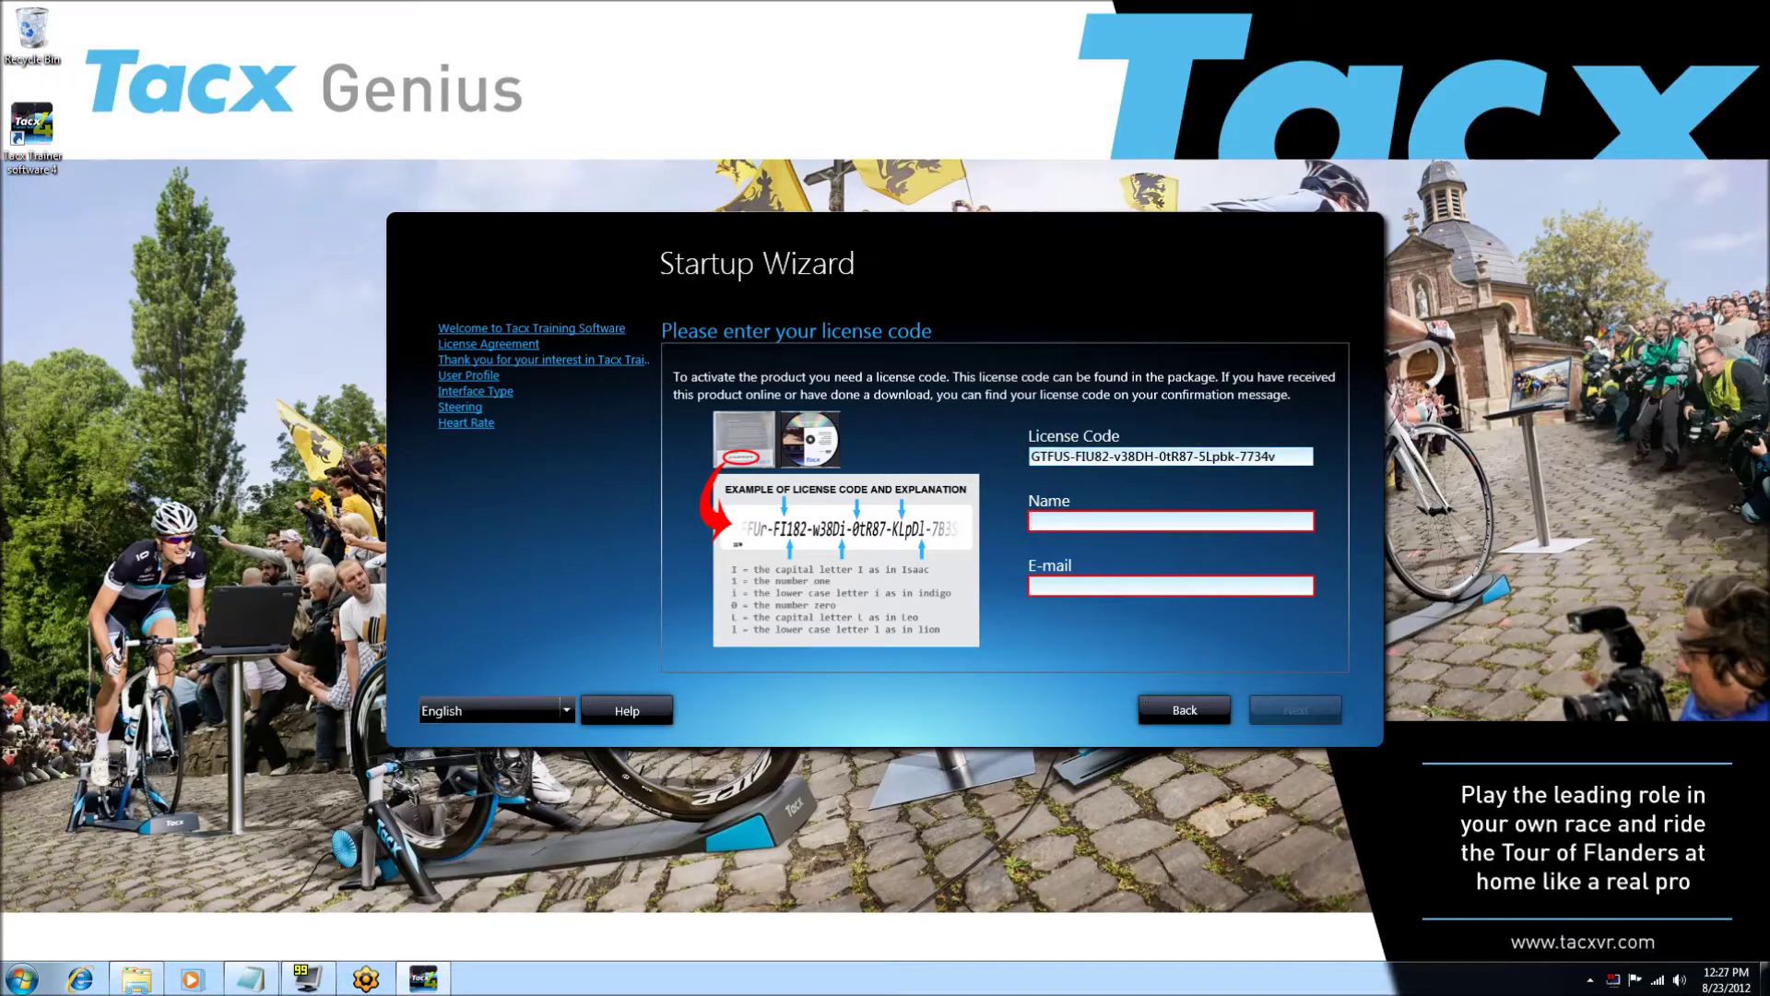
pyautogui.write('demo tacx')
pyautogui.click(1037, 585)
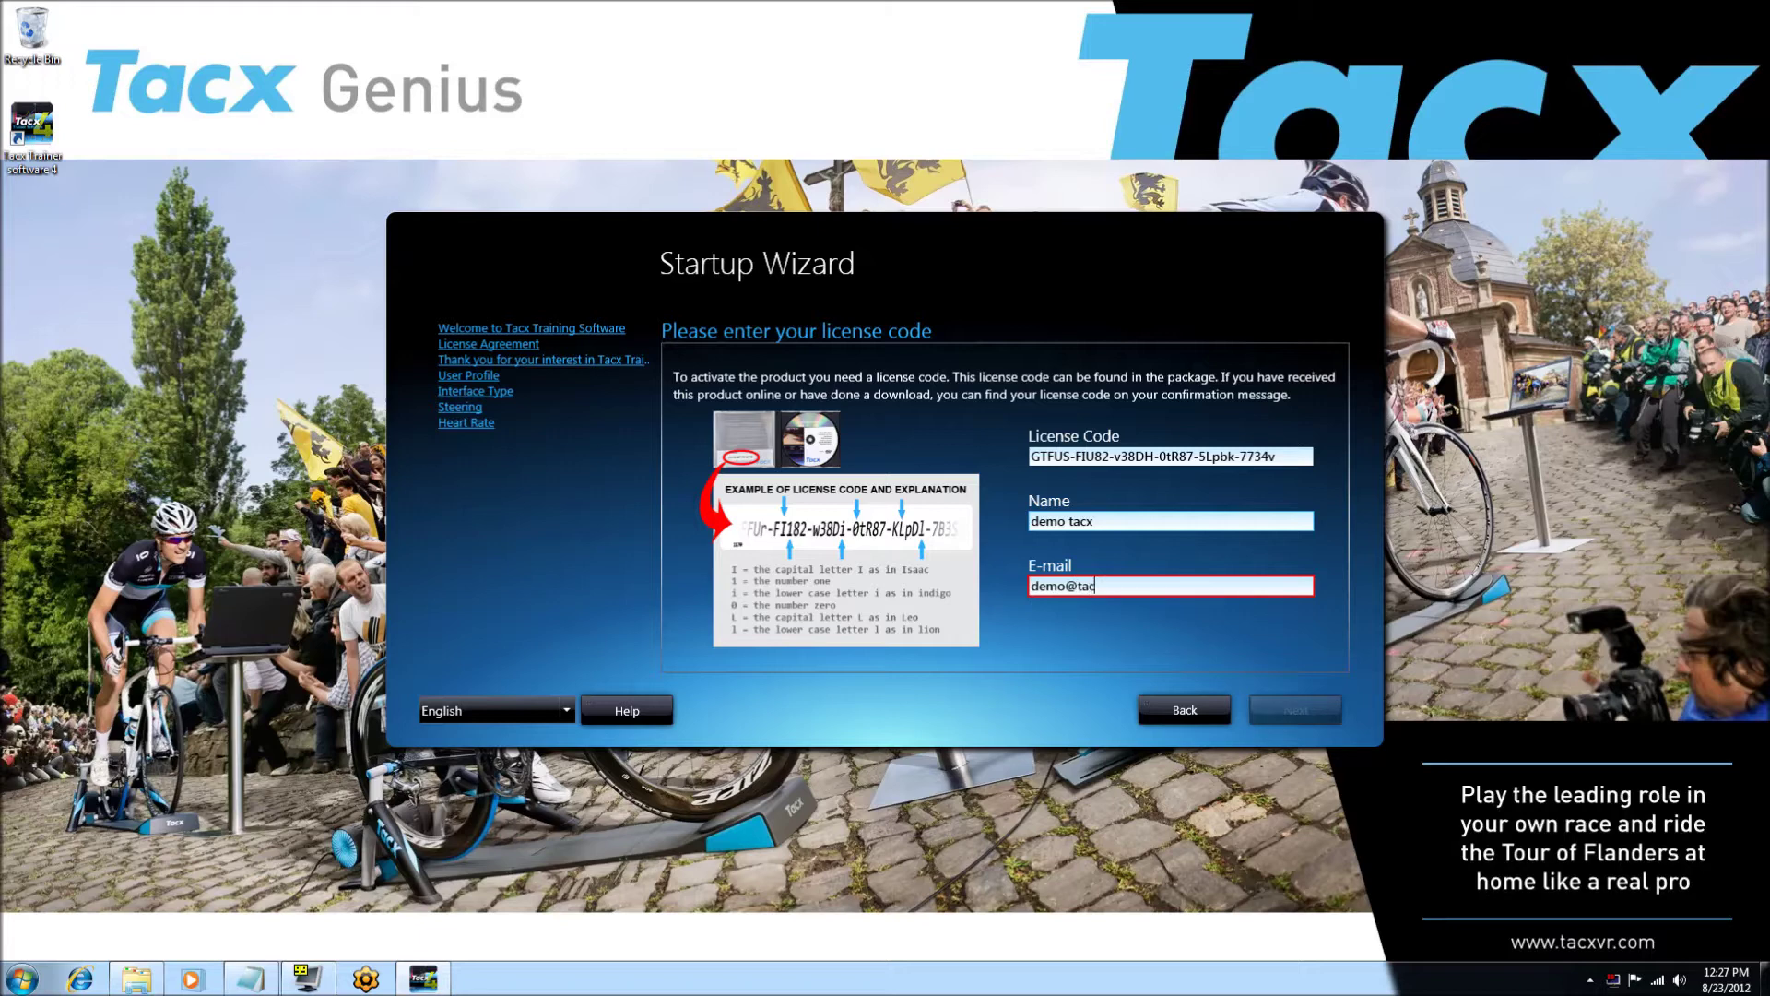
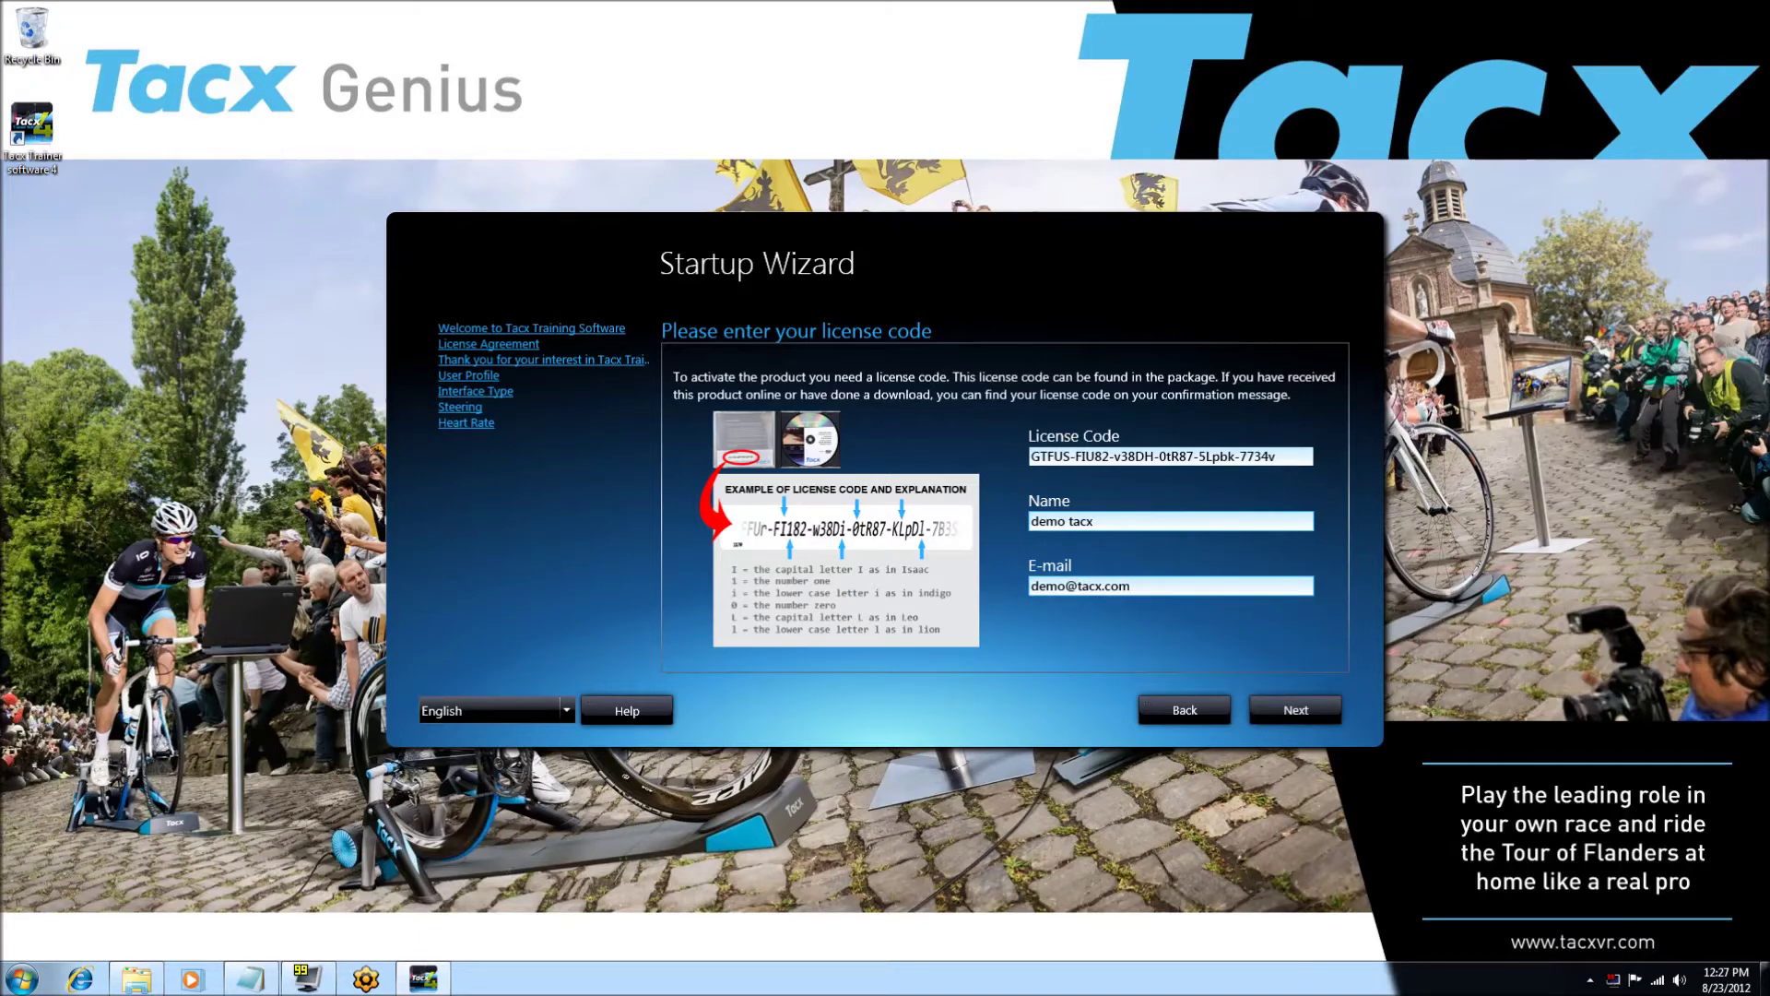
pyautogui.click(1296, 712)
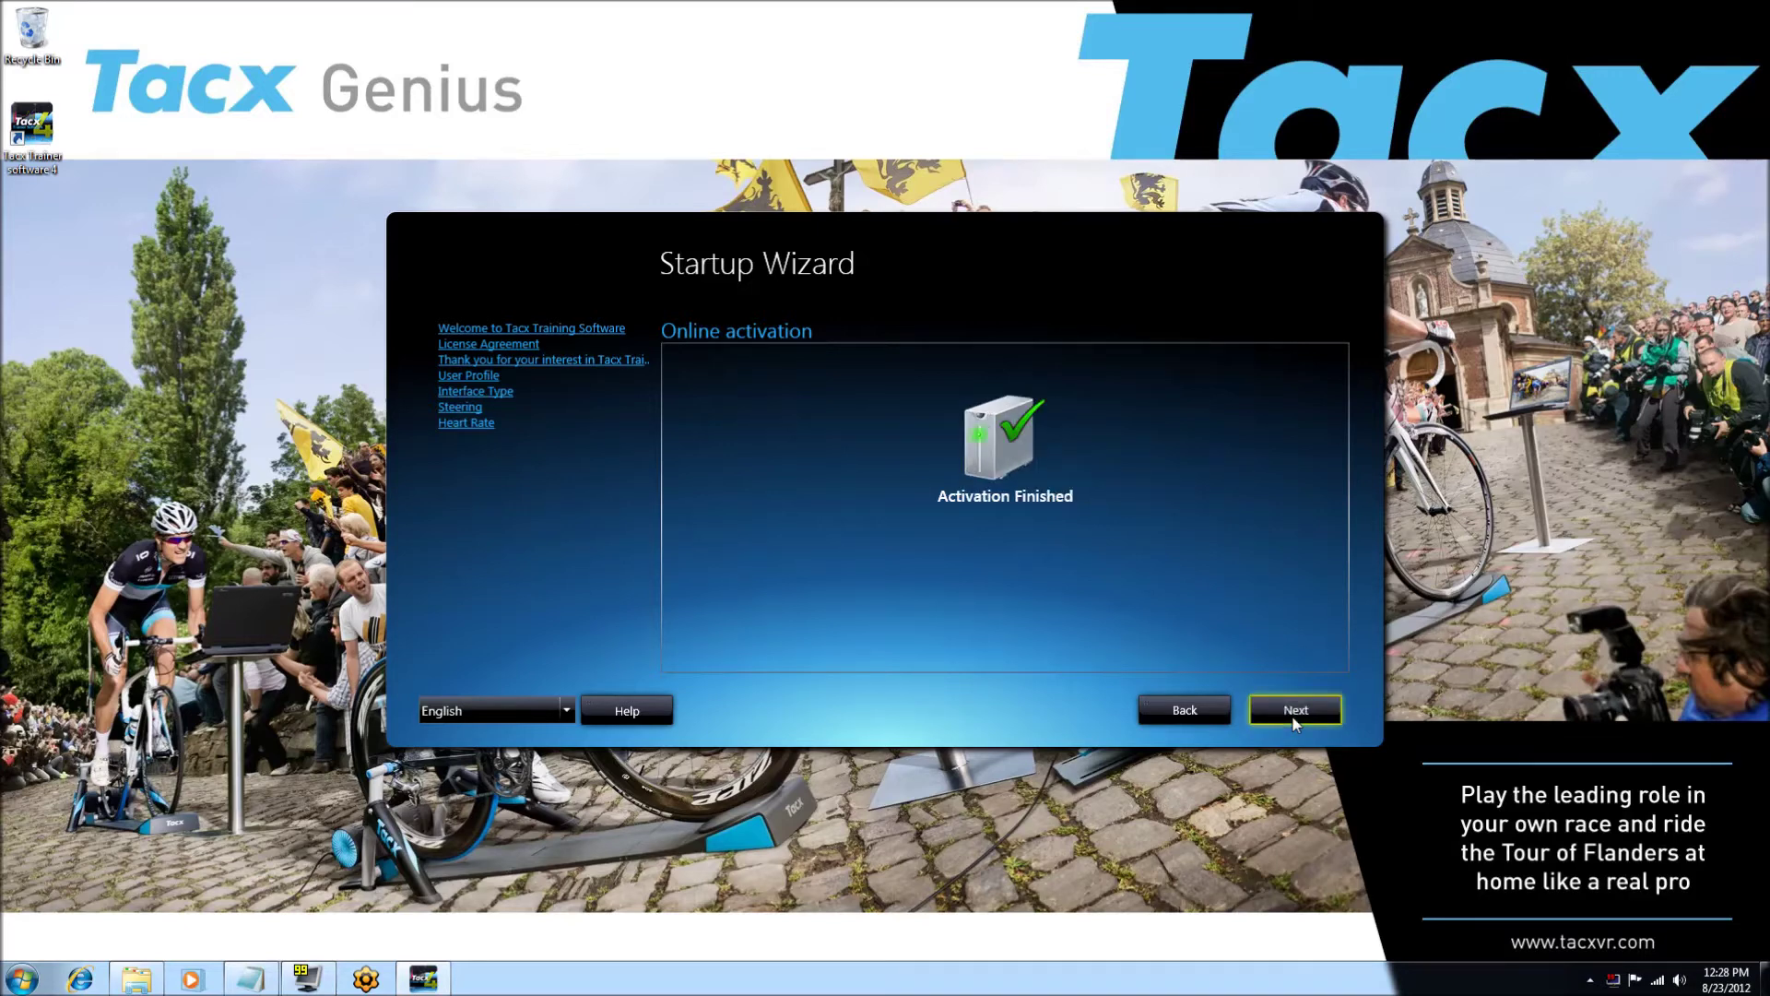
pyautogui.click(1293, 719)
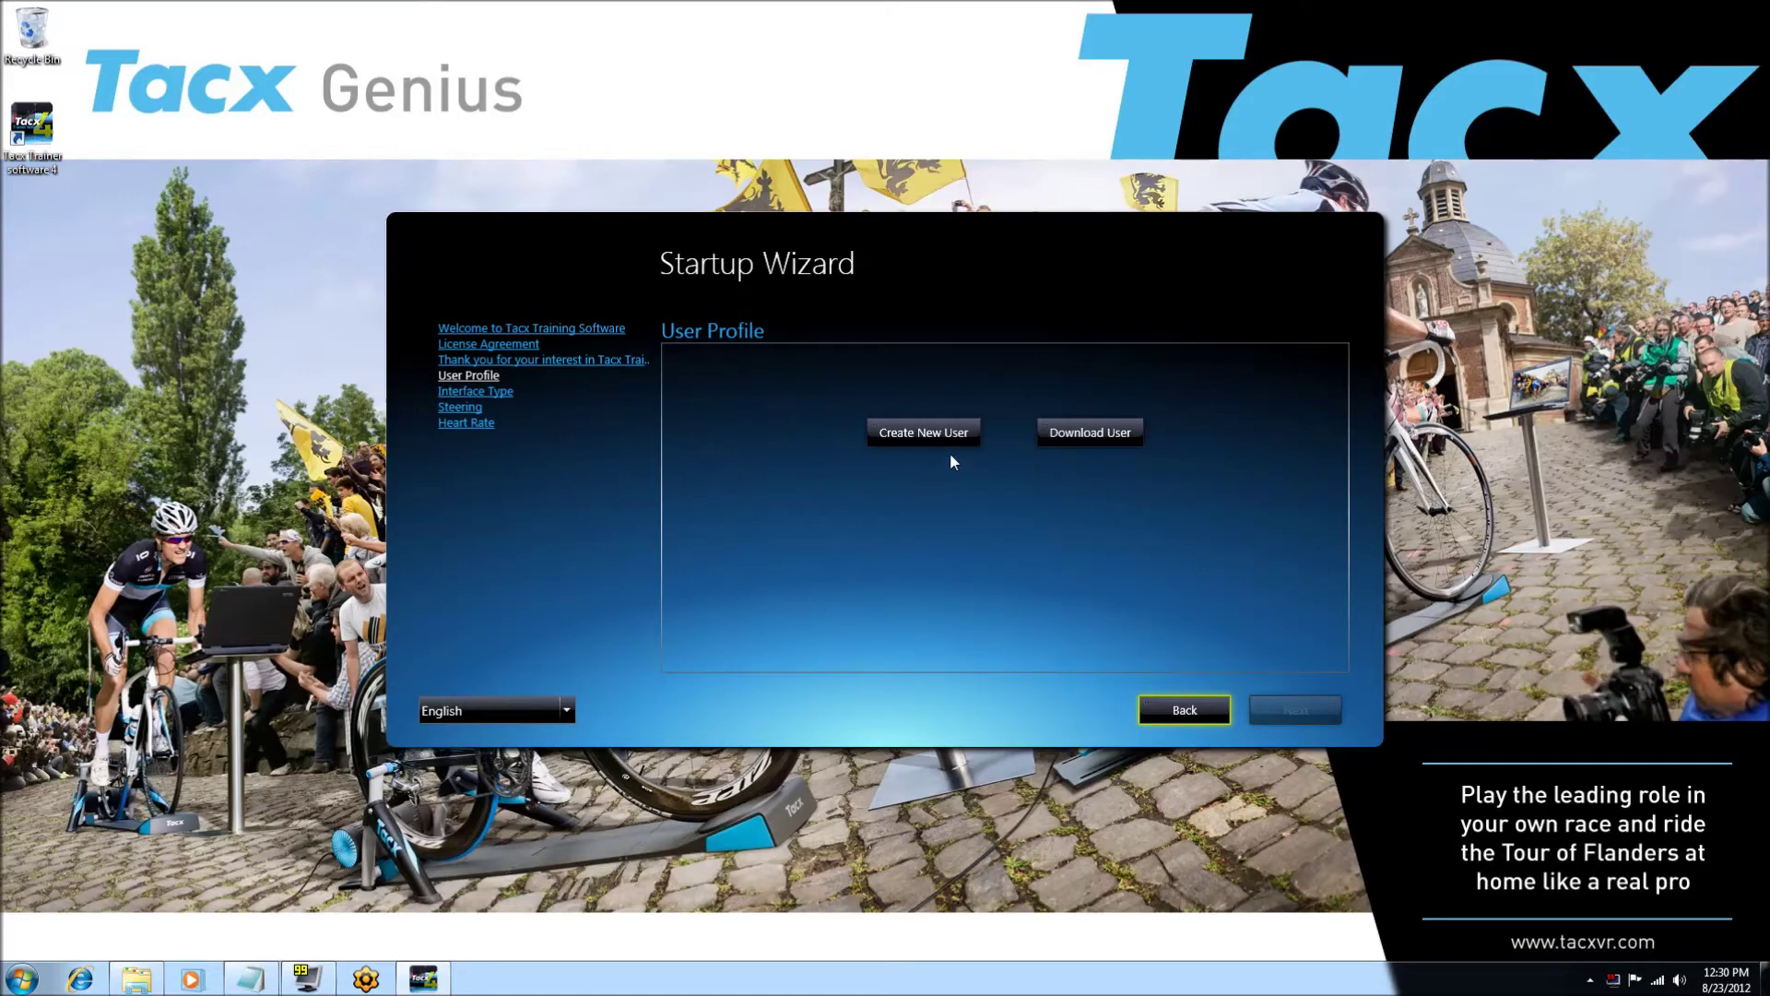
# - Start a new user profile and fill in the first name, surname and e-mail address
pyautogui.click(922, 432)
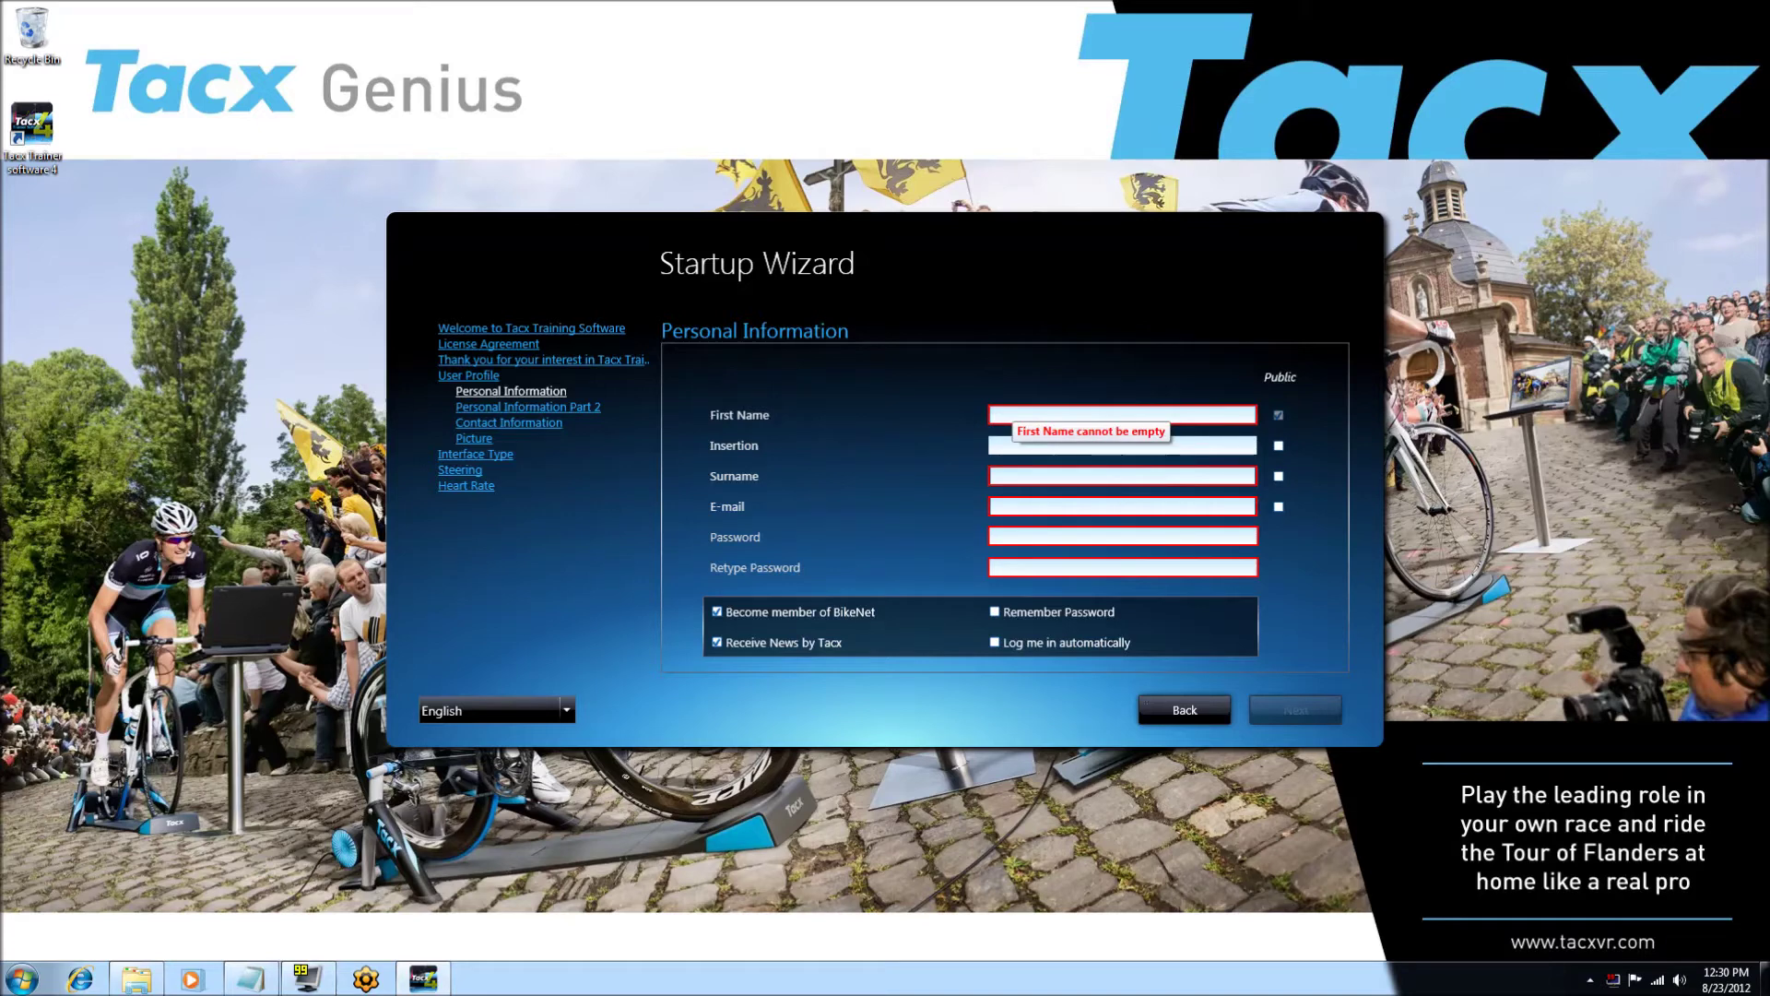
pyautogui.write('Demo')
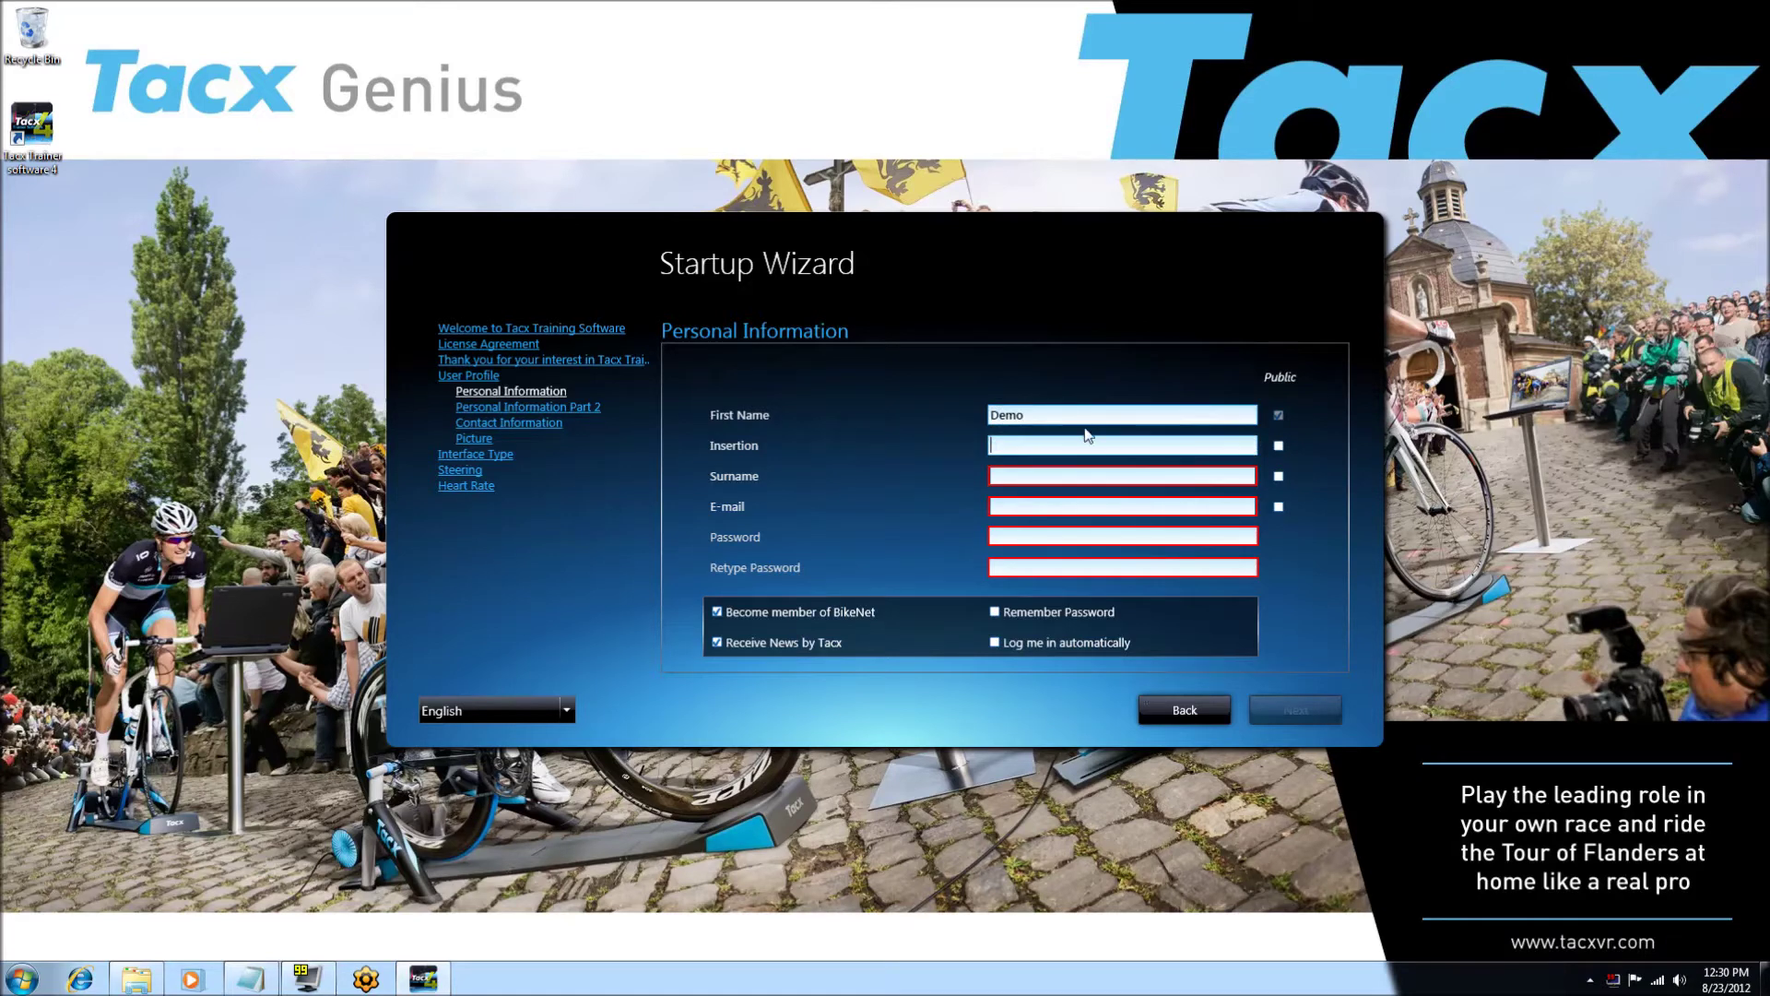
pyautogui.press('Tab')
pyautogui.press('Tab')
pyautogui.write('Tac')
pyautogui.press('Tab')
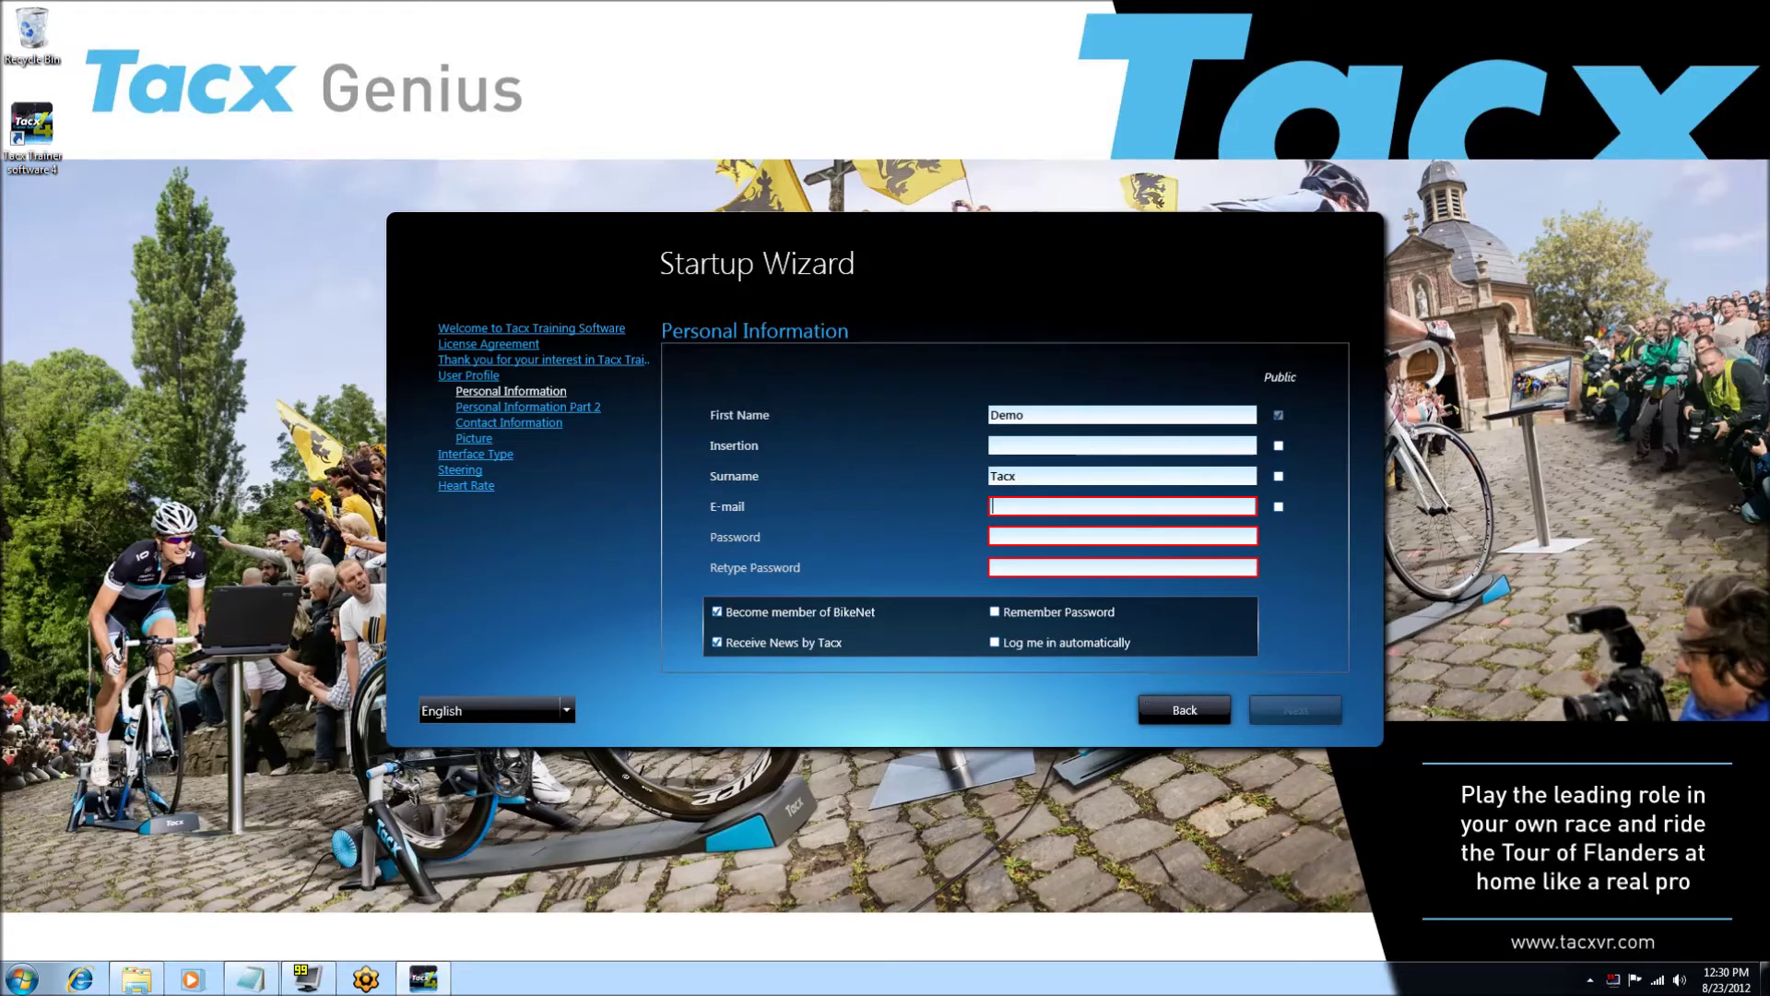
pyautogui.press('Tab')
# - Enter and confirm the account password, enabling Remember Password and Log me in automatically
pyautogui.write('*********')
pyautogui.press('Tab')
pyautogui.write('*********')
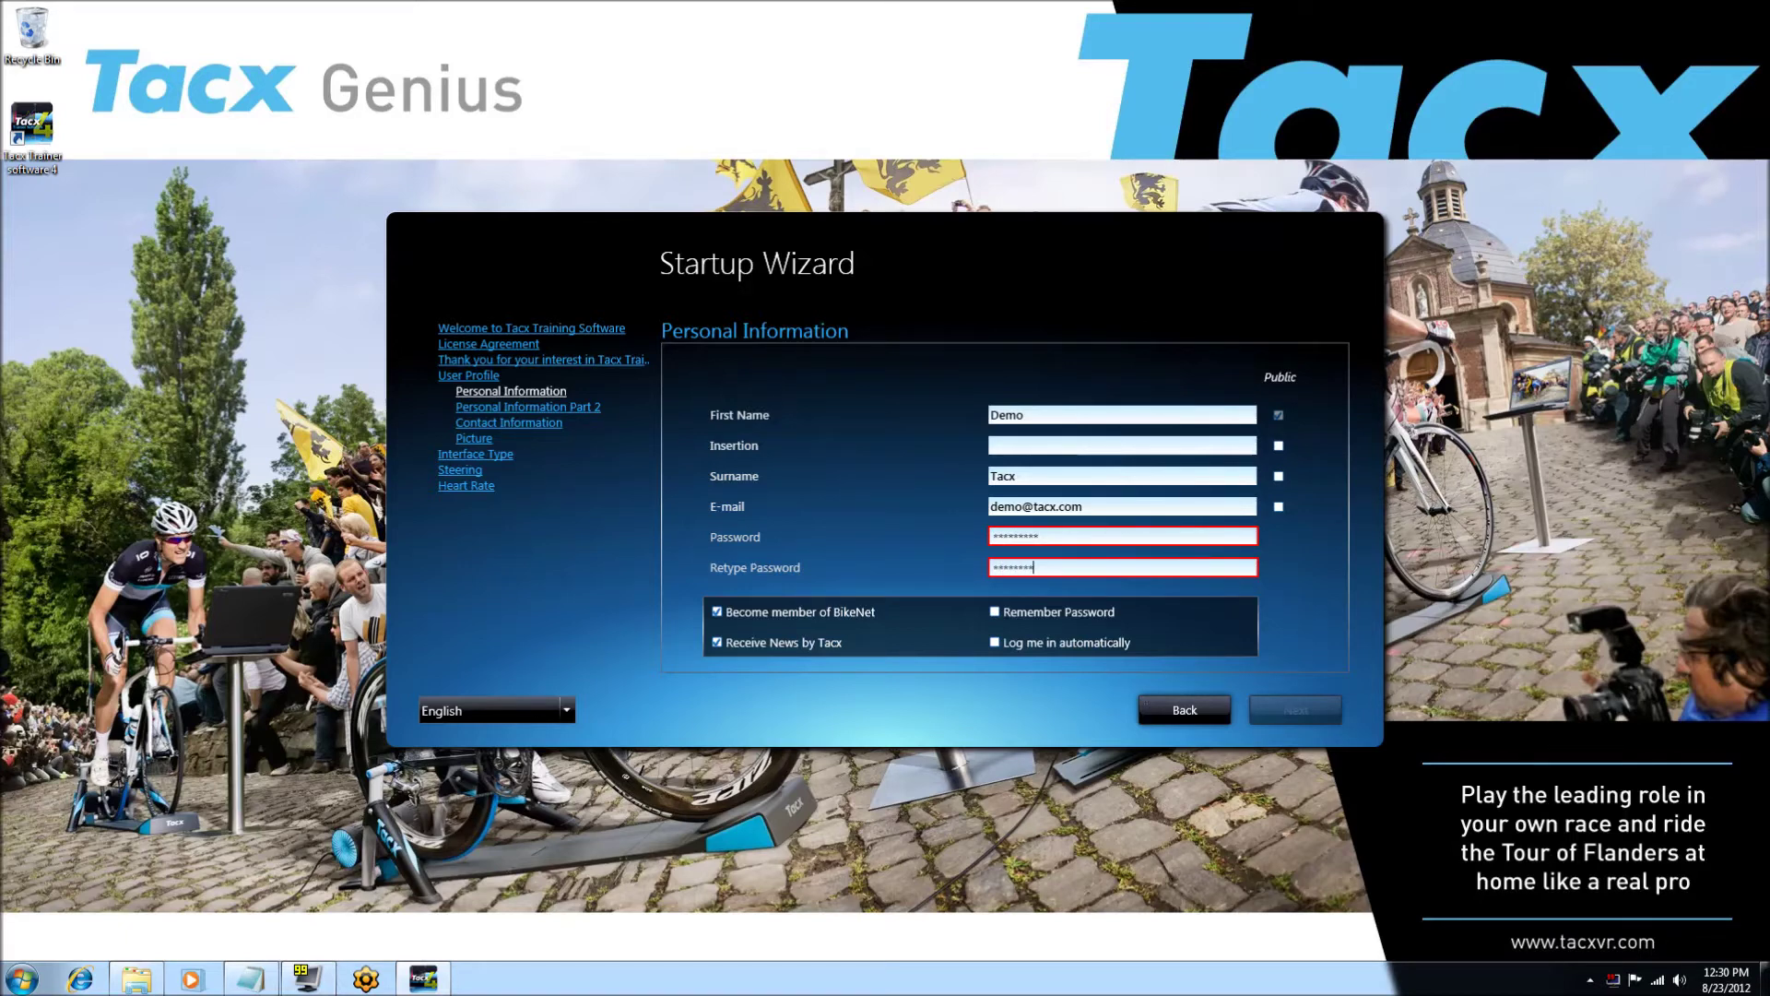
pyautogui.press('Tab')
pyautogui.hotkey('shift', 'Tab')
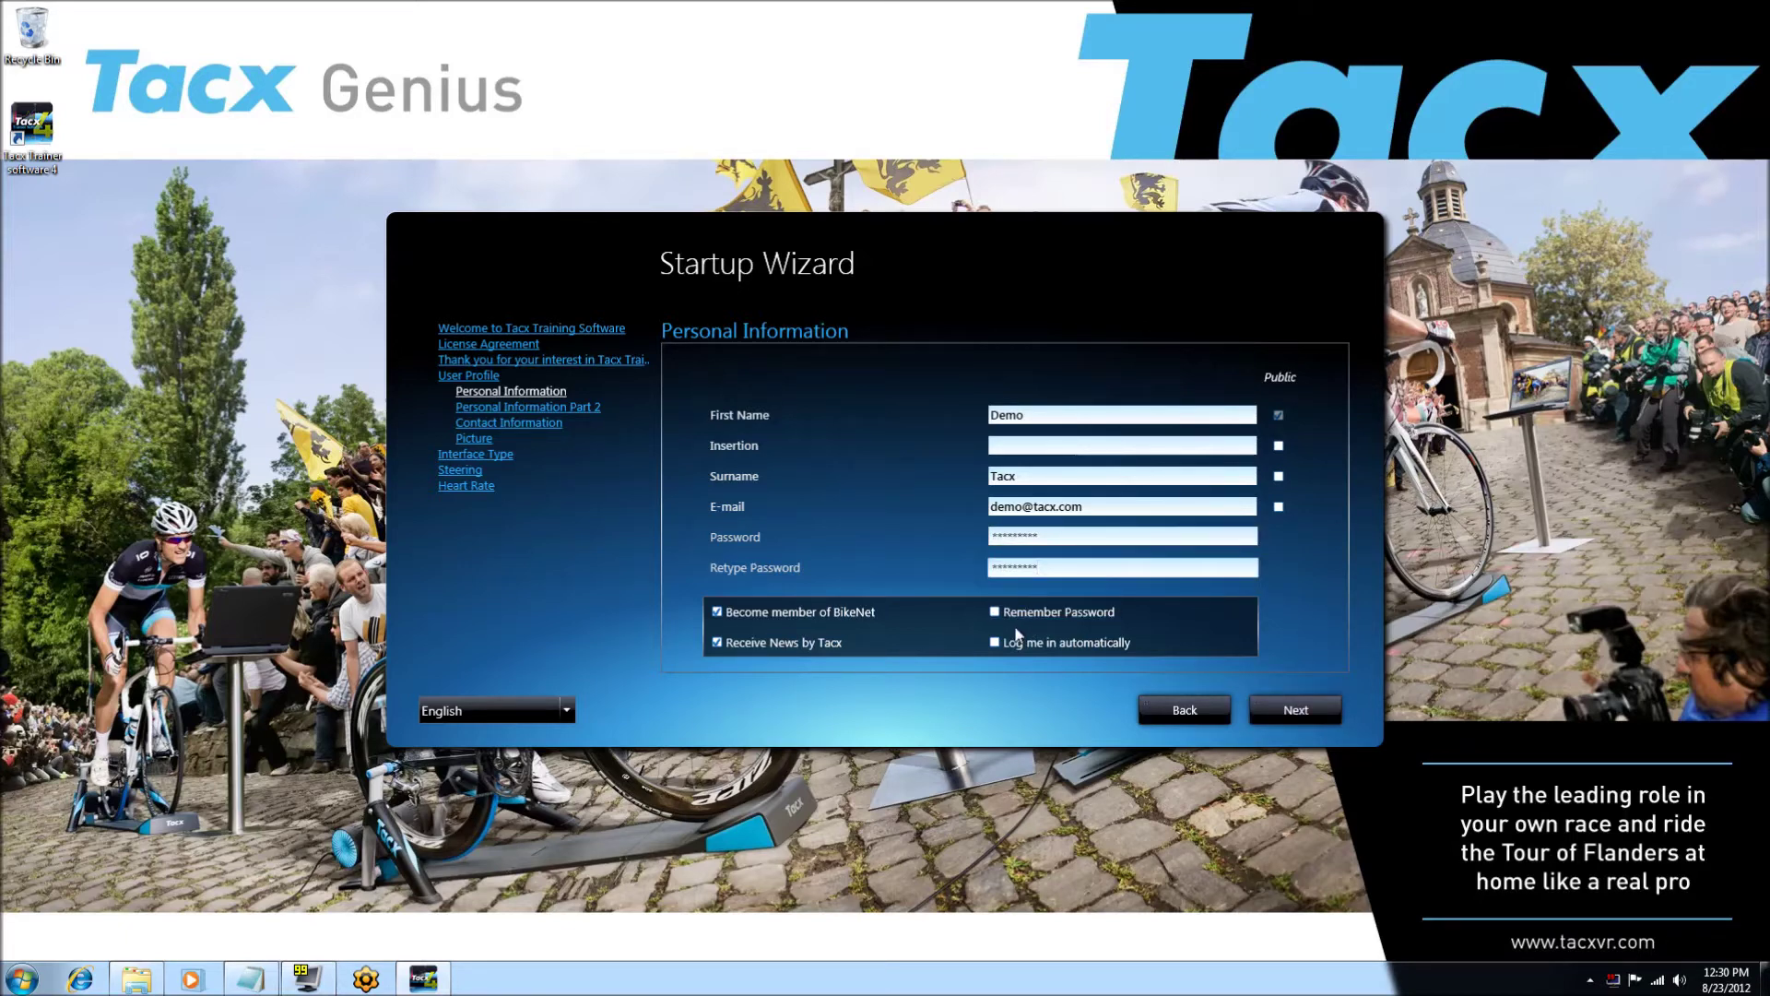
pyautogui.click(994, 613)
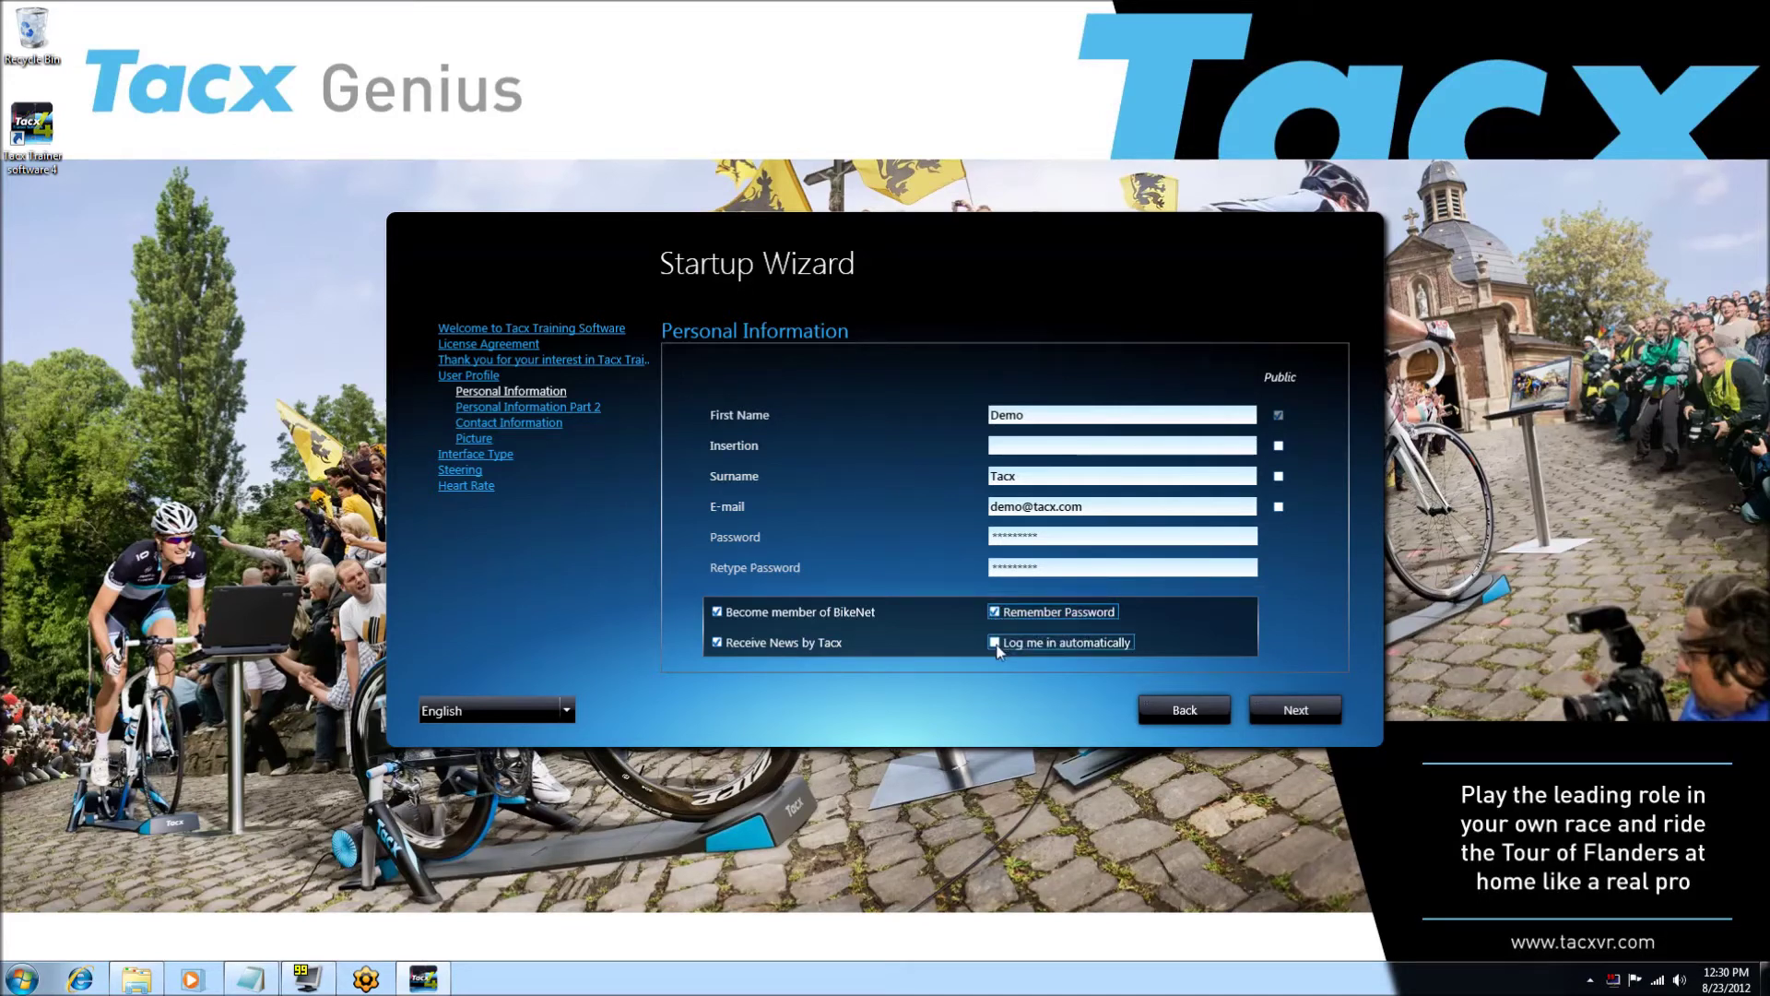
pyautogui.click(996, 645)
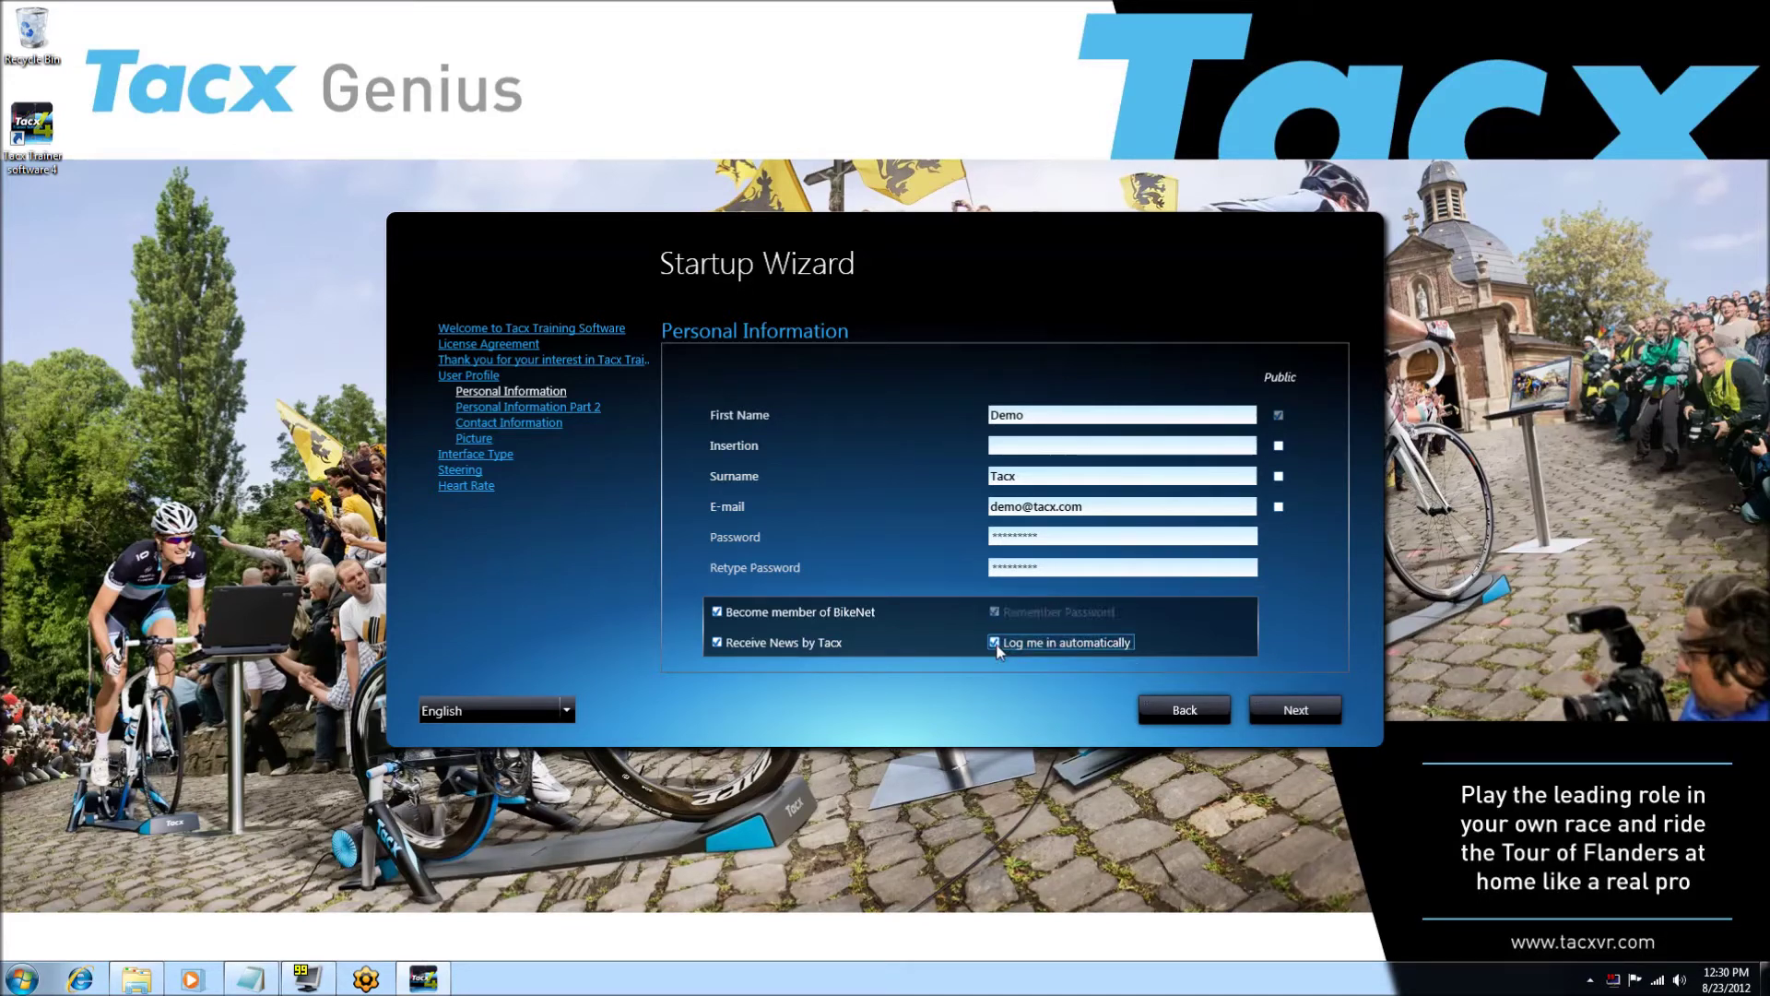
pyautogui.click(1297, 710)
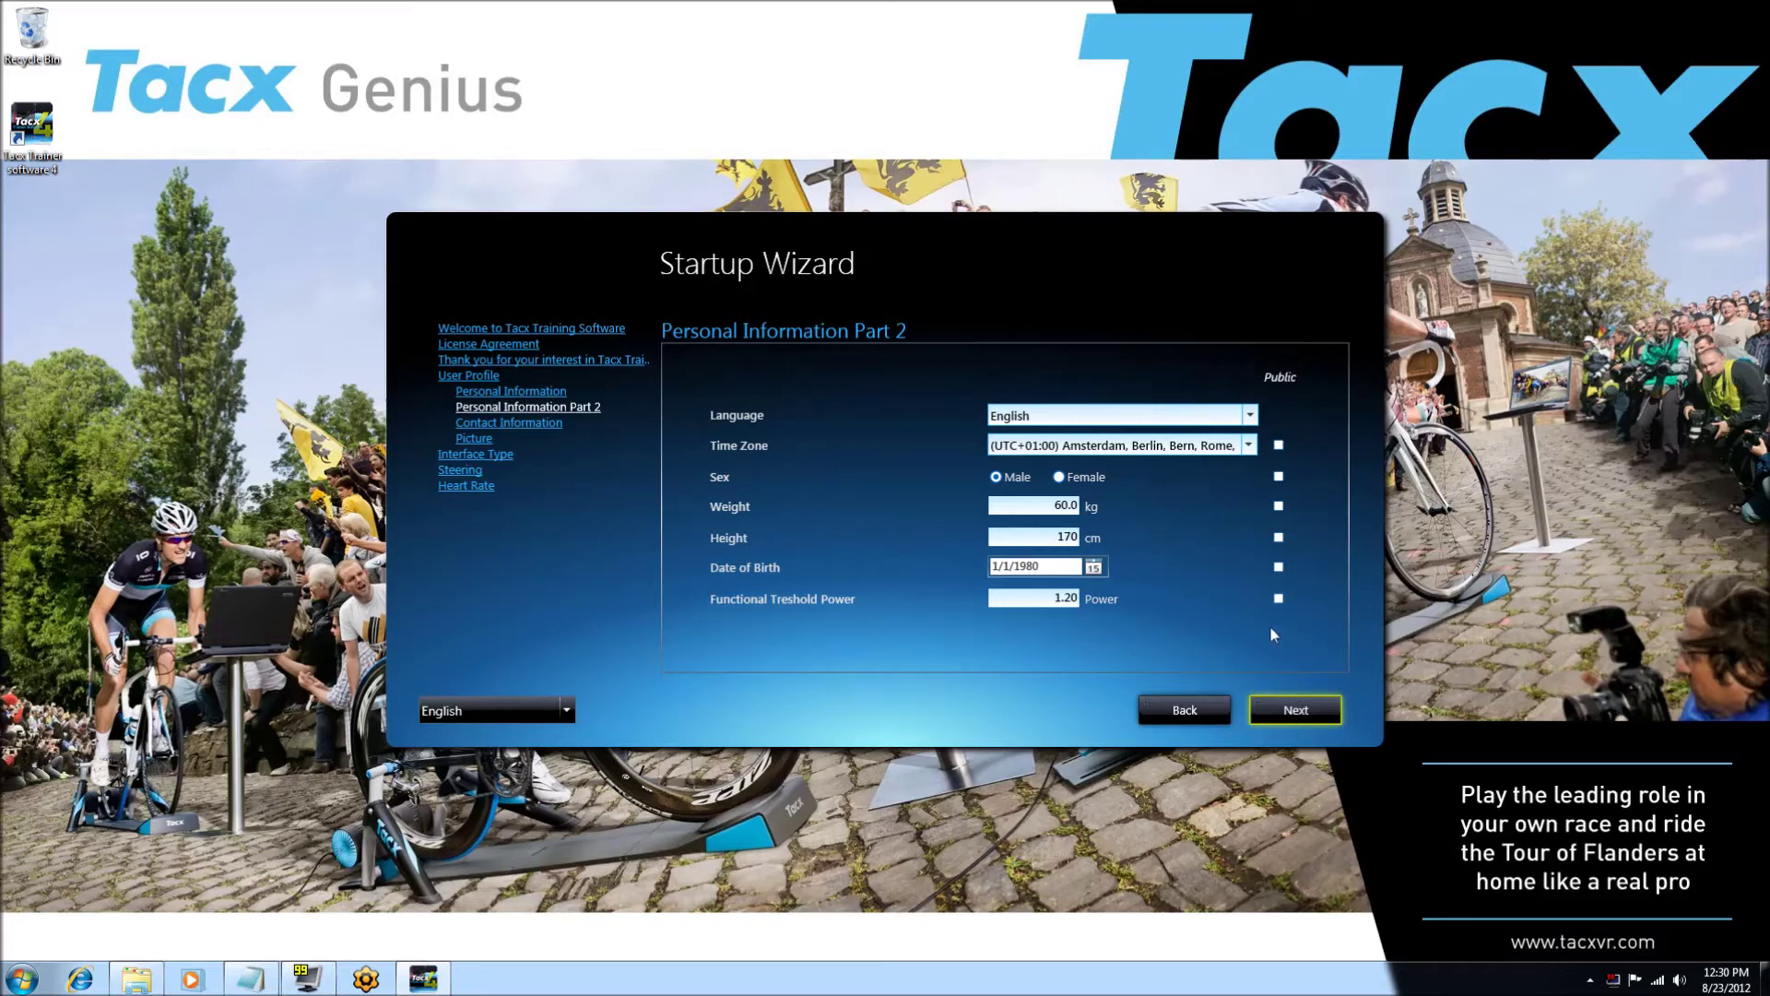
# - Pick 2/1/1950 (February 1, 1950) as the date of birth in the calendar
pyautogui.click(1094, 565)
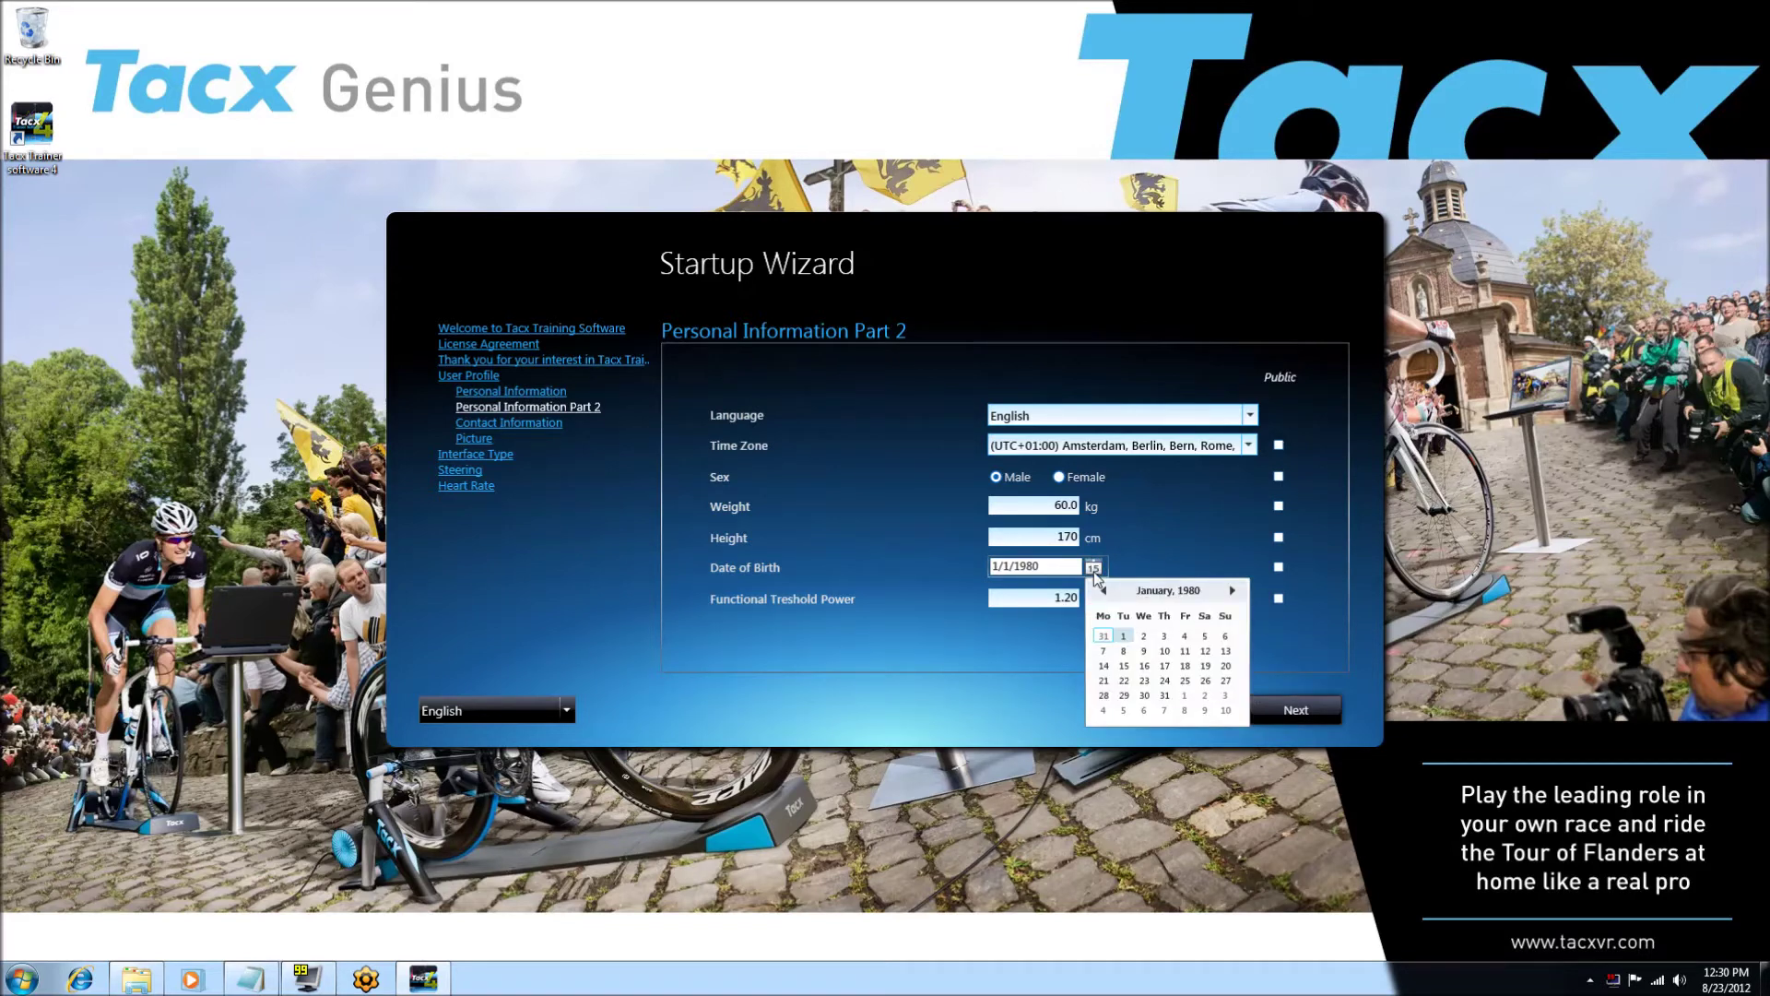
pyautogui.click(1165, 595)
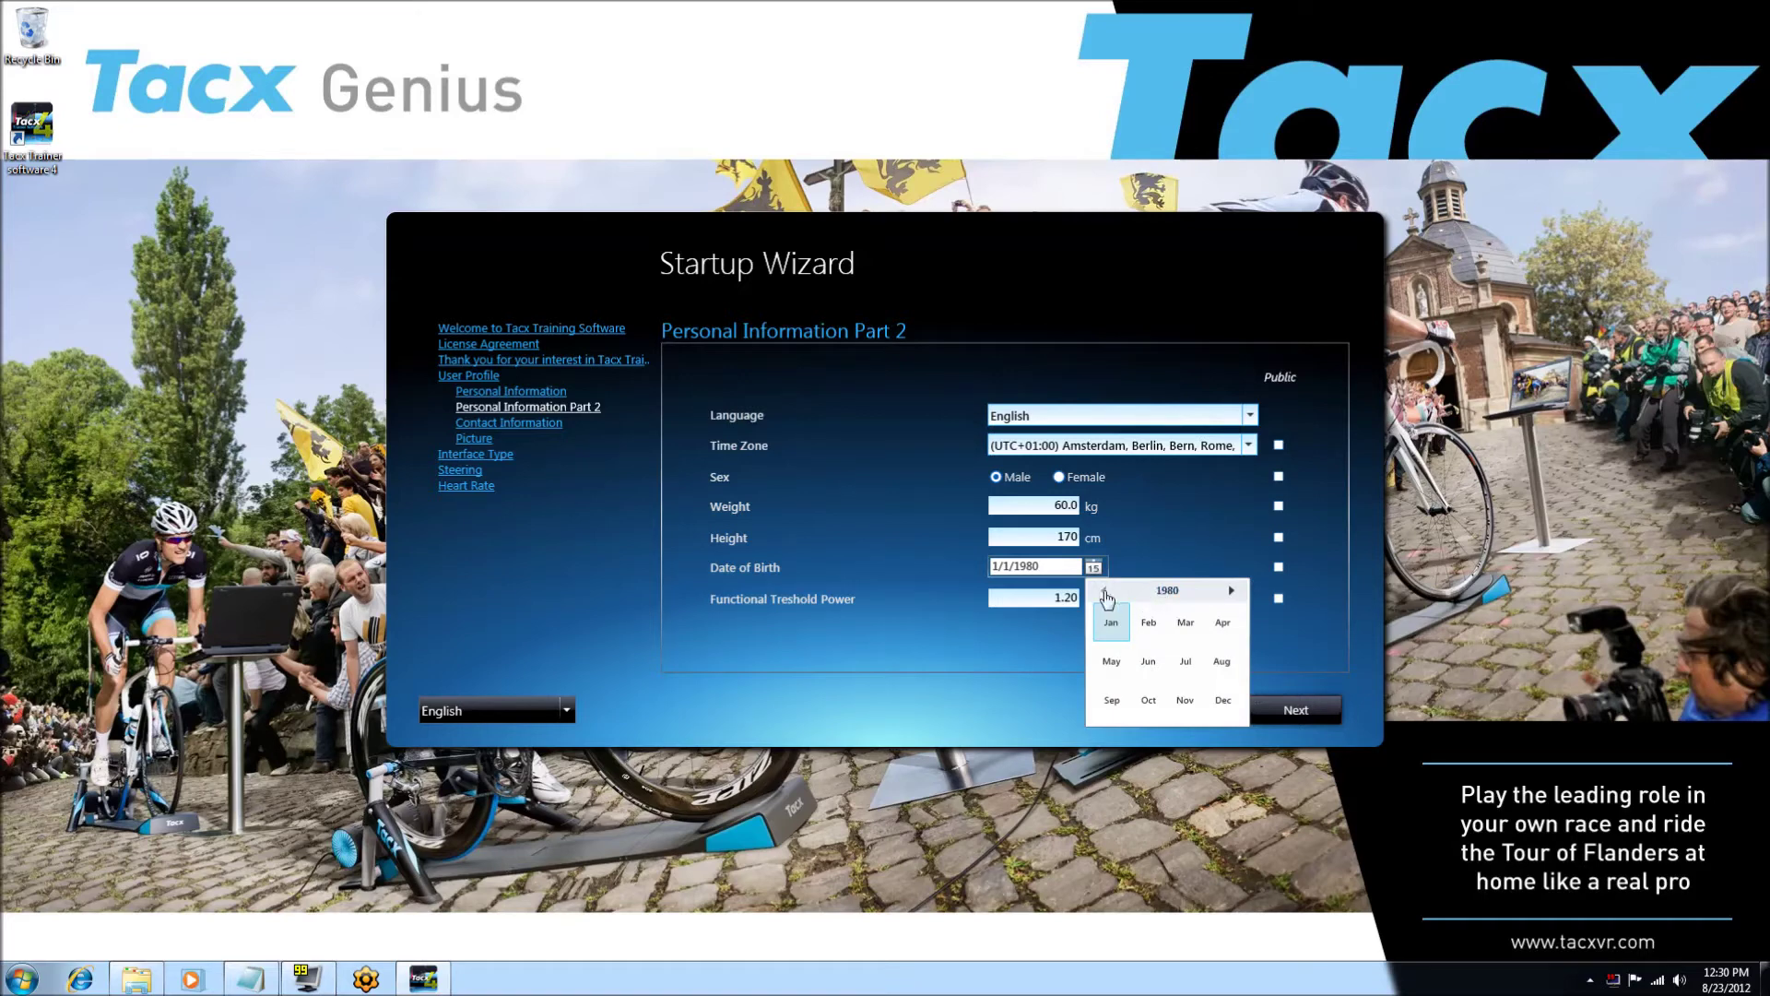
pyautogui.click(1166, 591)
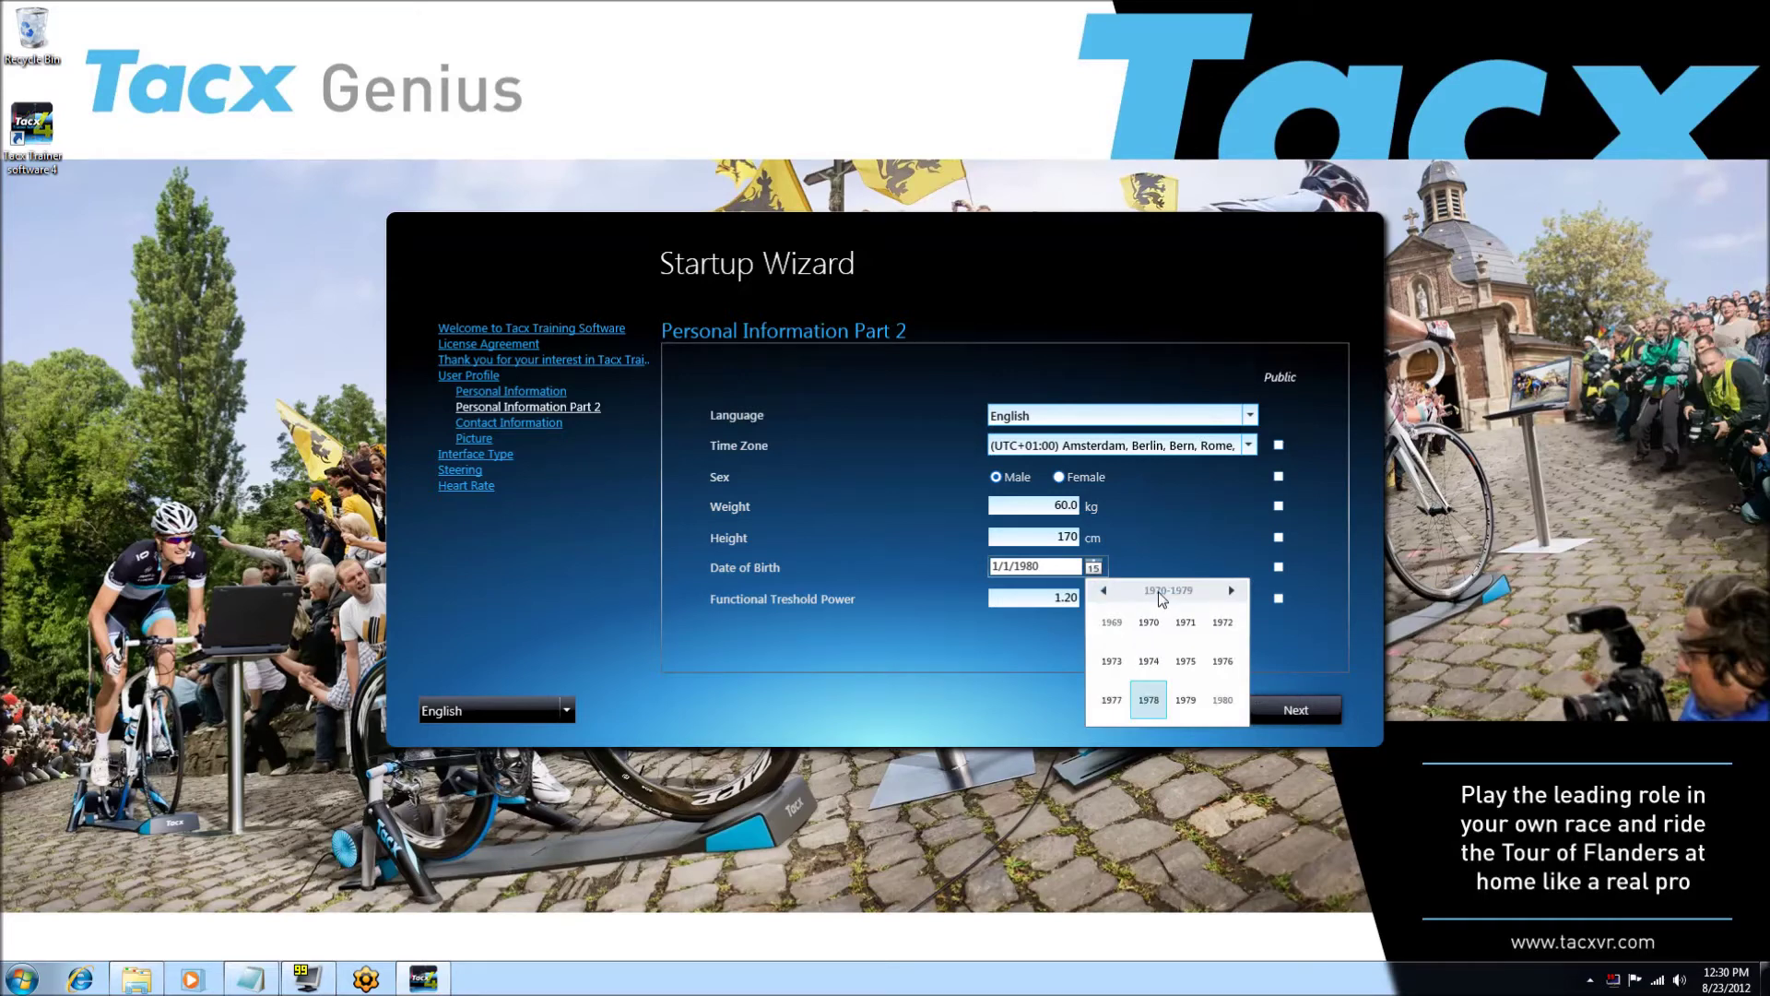
pyautogui.click(1112, 662)
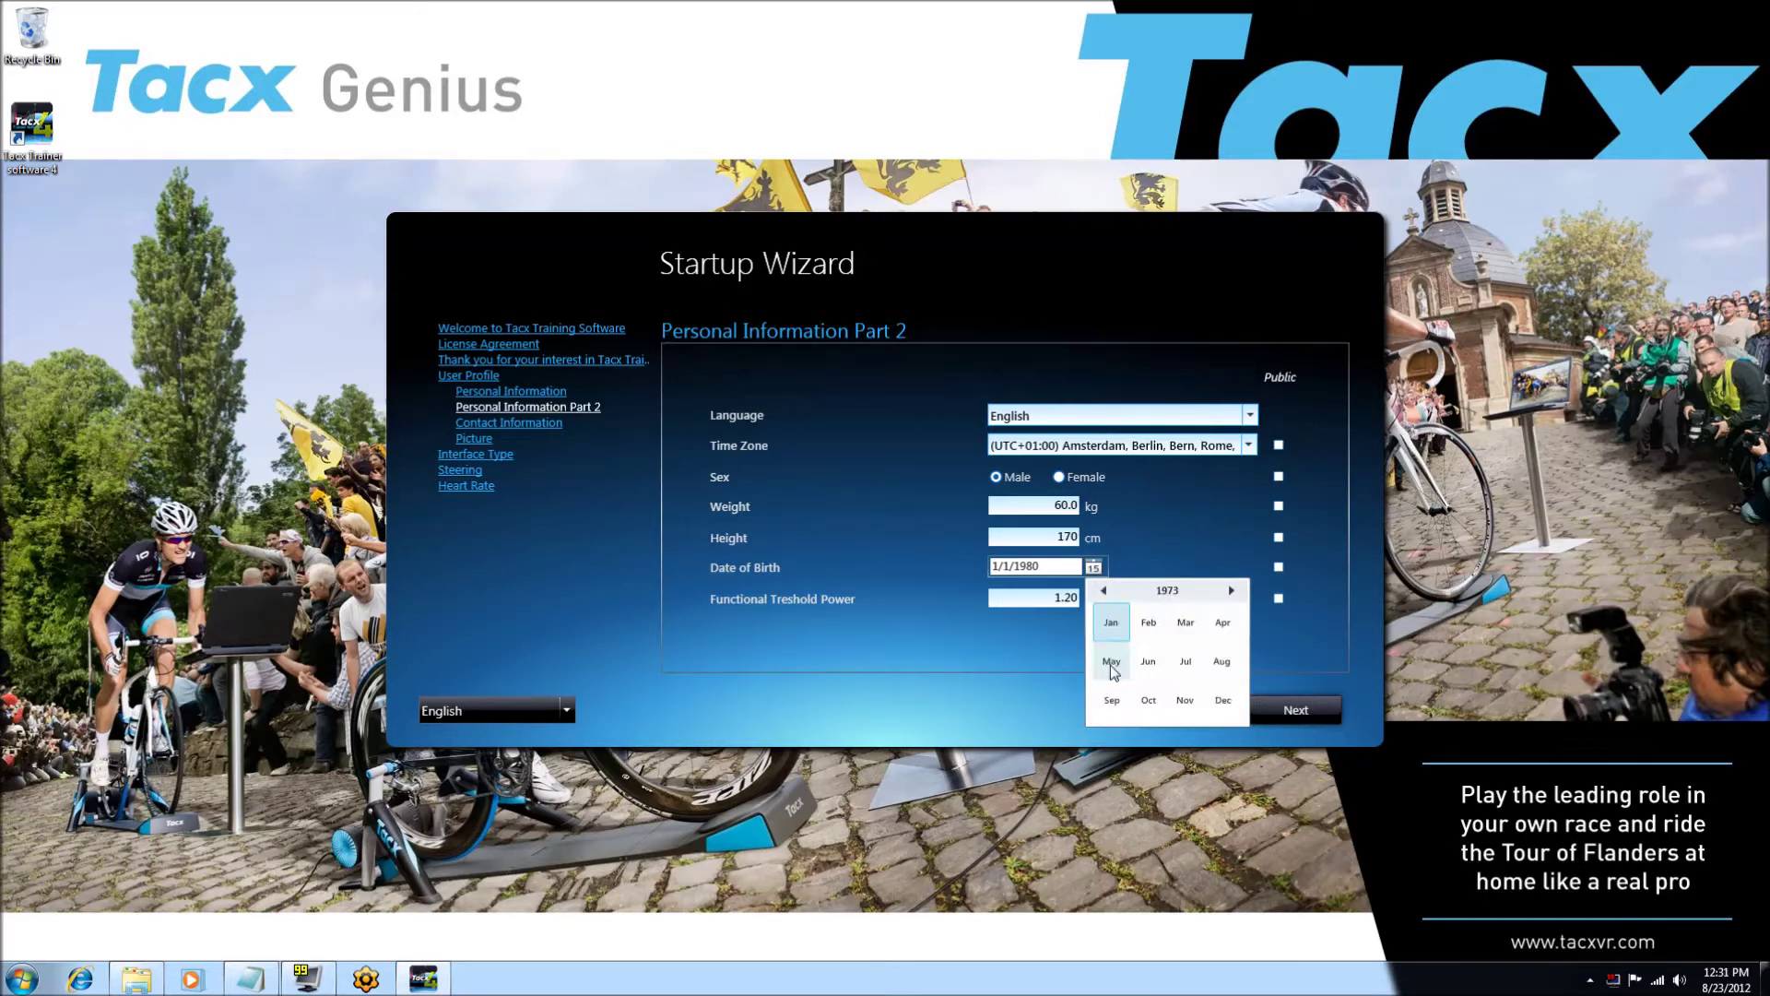
pyautogui.click(1166, 590)
pyautogui.click(1104, 591)
pyautogui.click(1104, 591)
pyautogui.click(1150, 625)
pyautogui.click(1147, 624)
pyautogui.click(1144, 637)
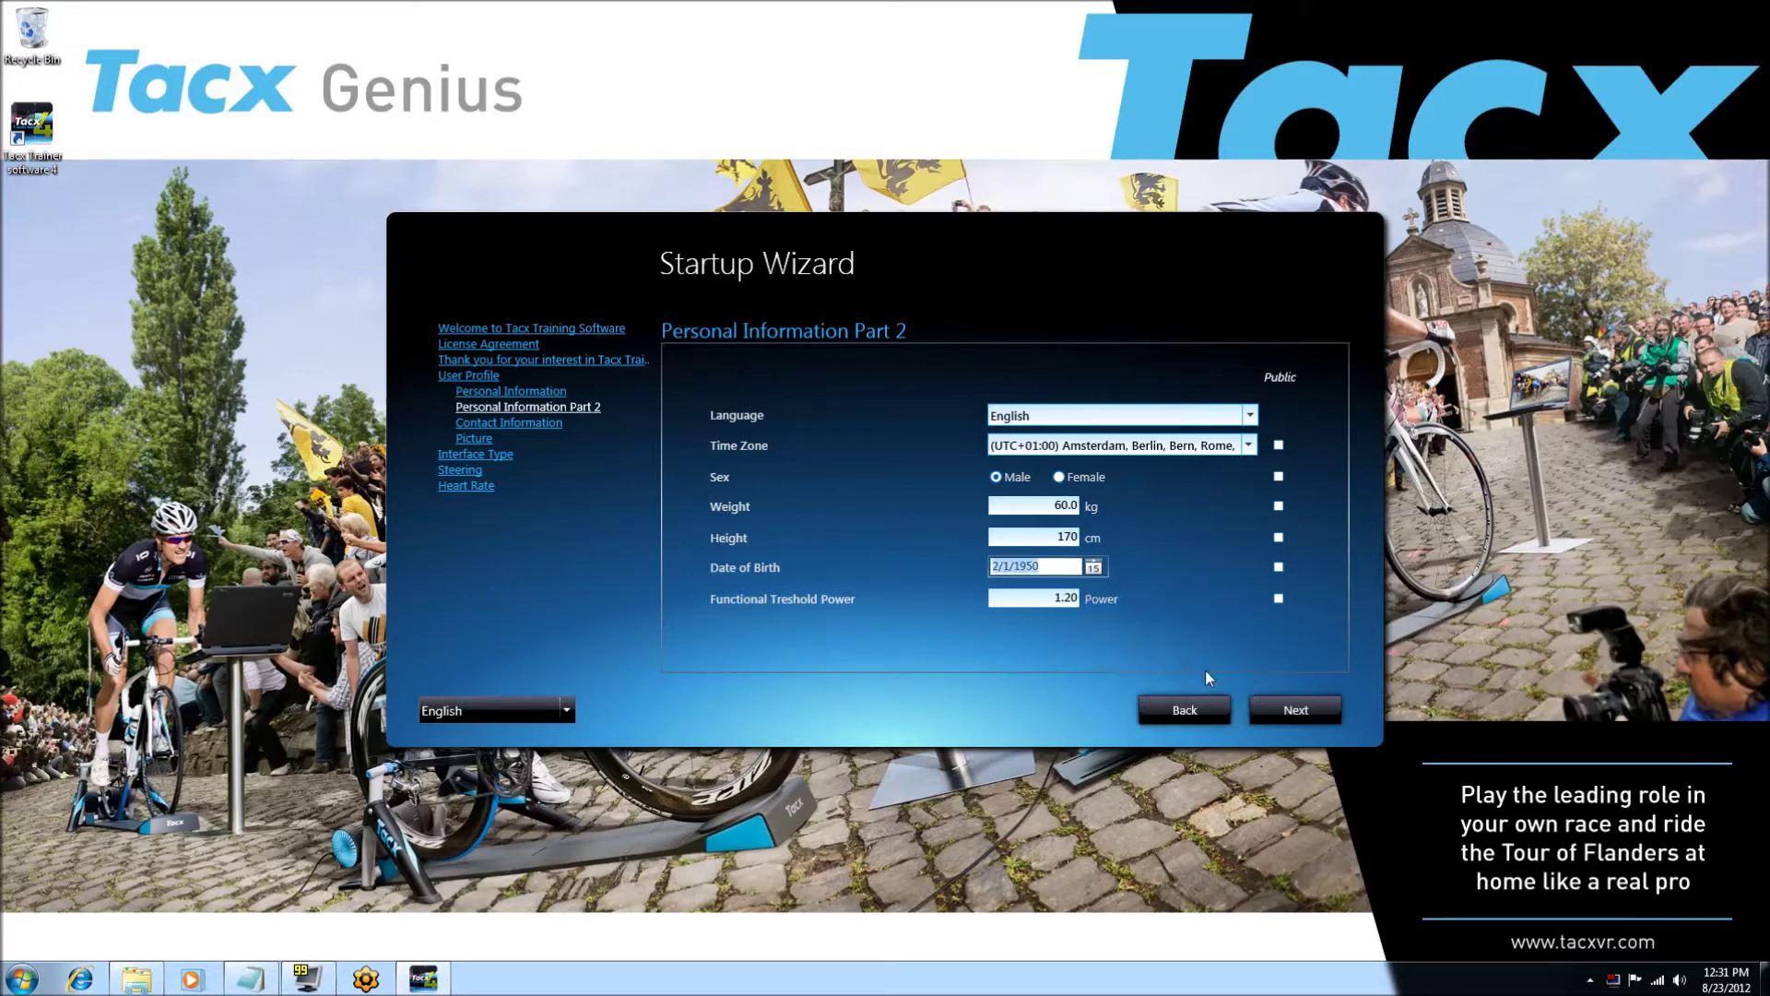
pyautogui.click(1291, 710)
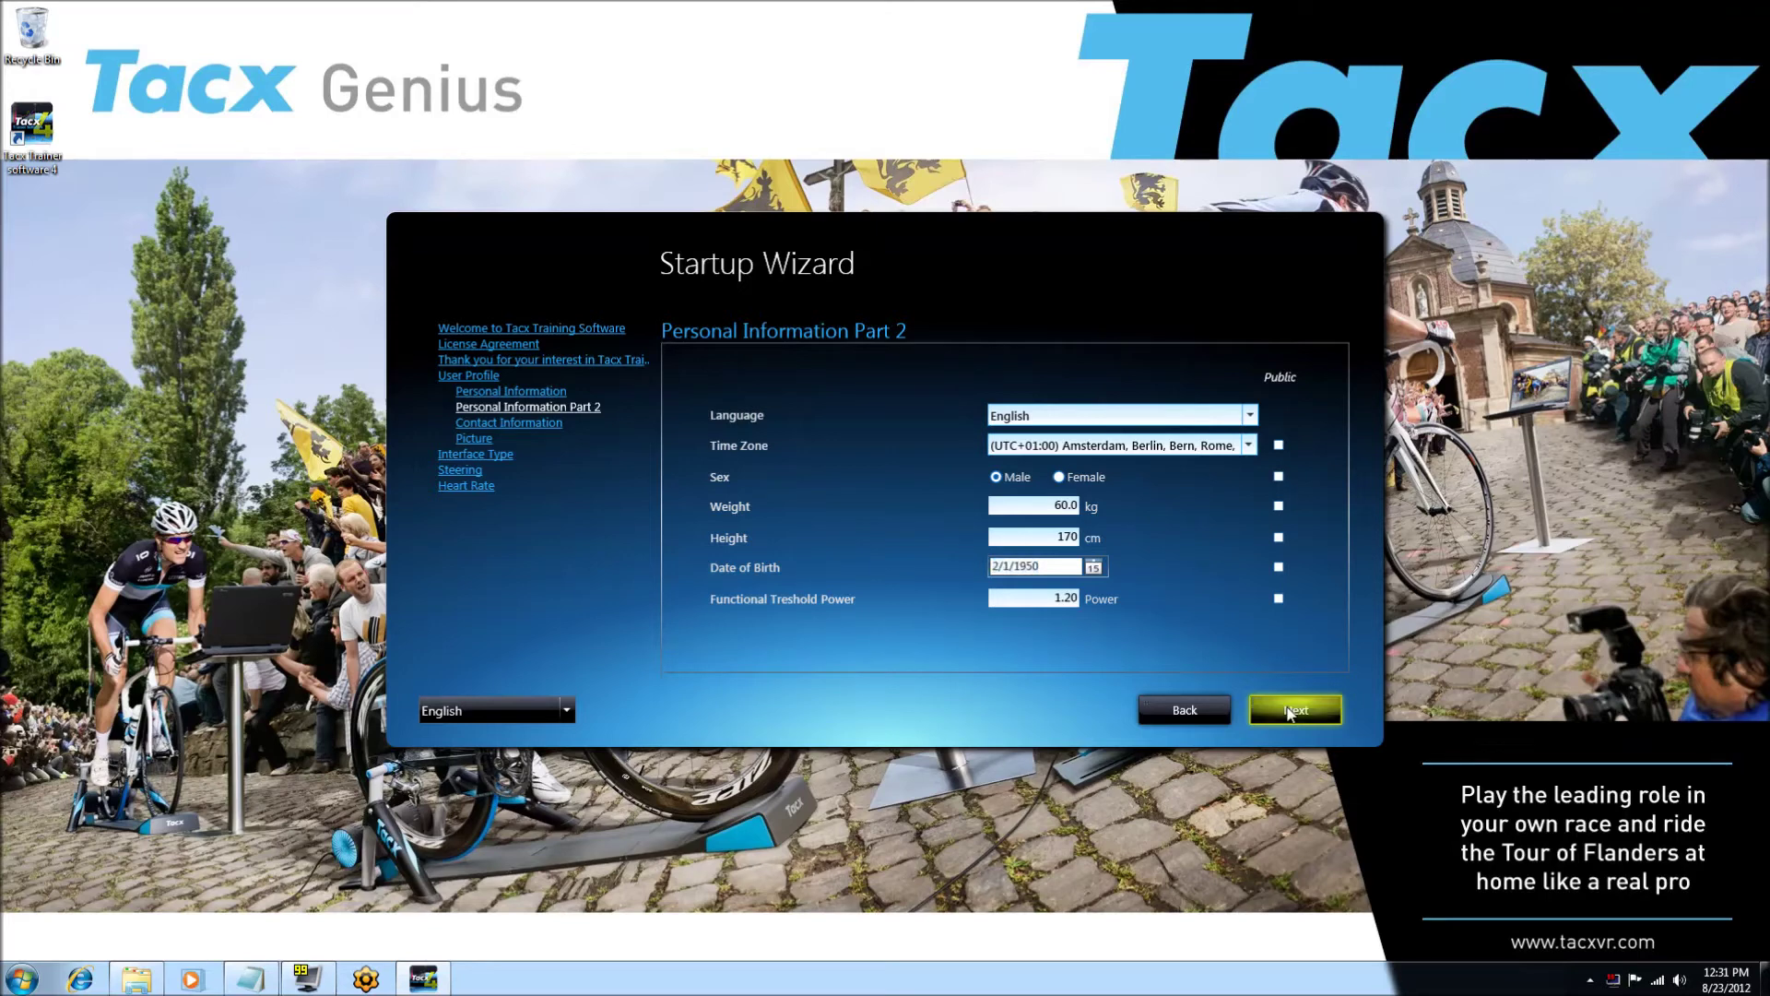
pyautogui.click(1291, 710)
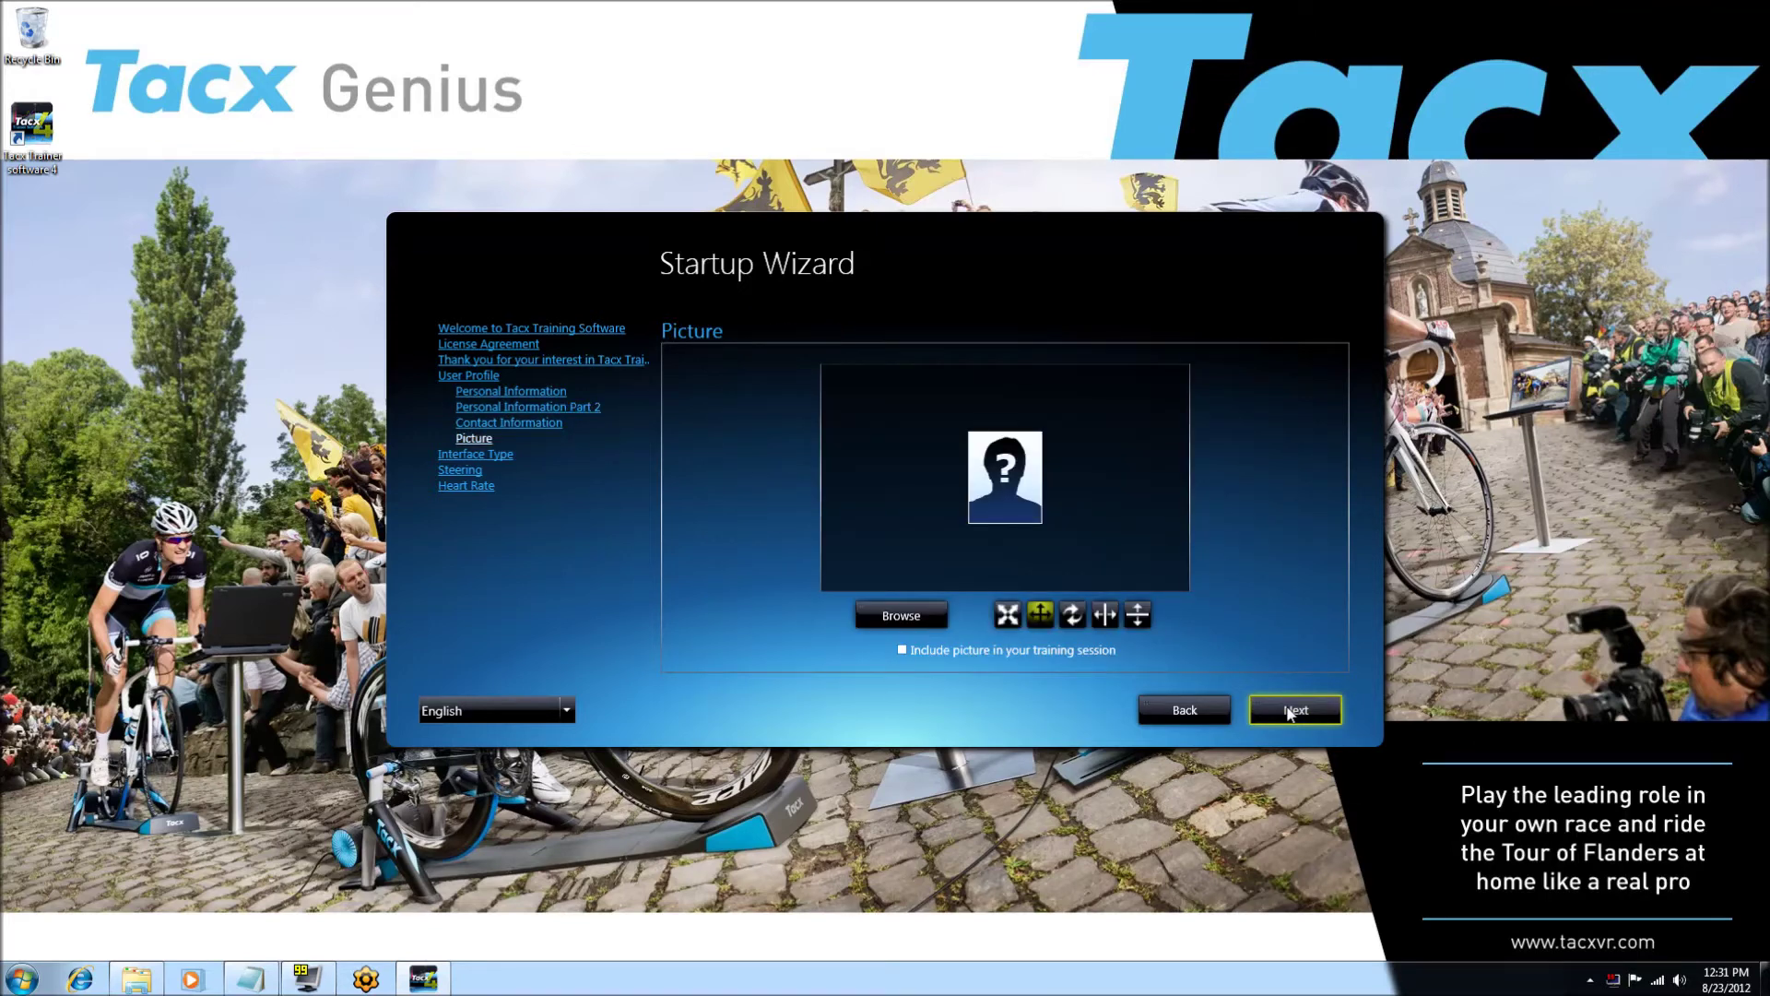
# - Load 'picture' as the profile photo and stretch, move and rotate it within the crop box
pyautogui.click(901, 615)
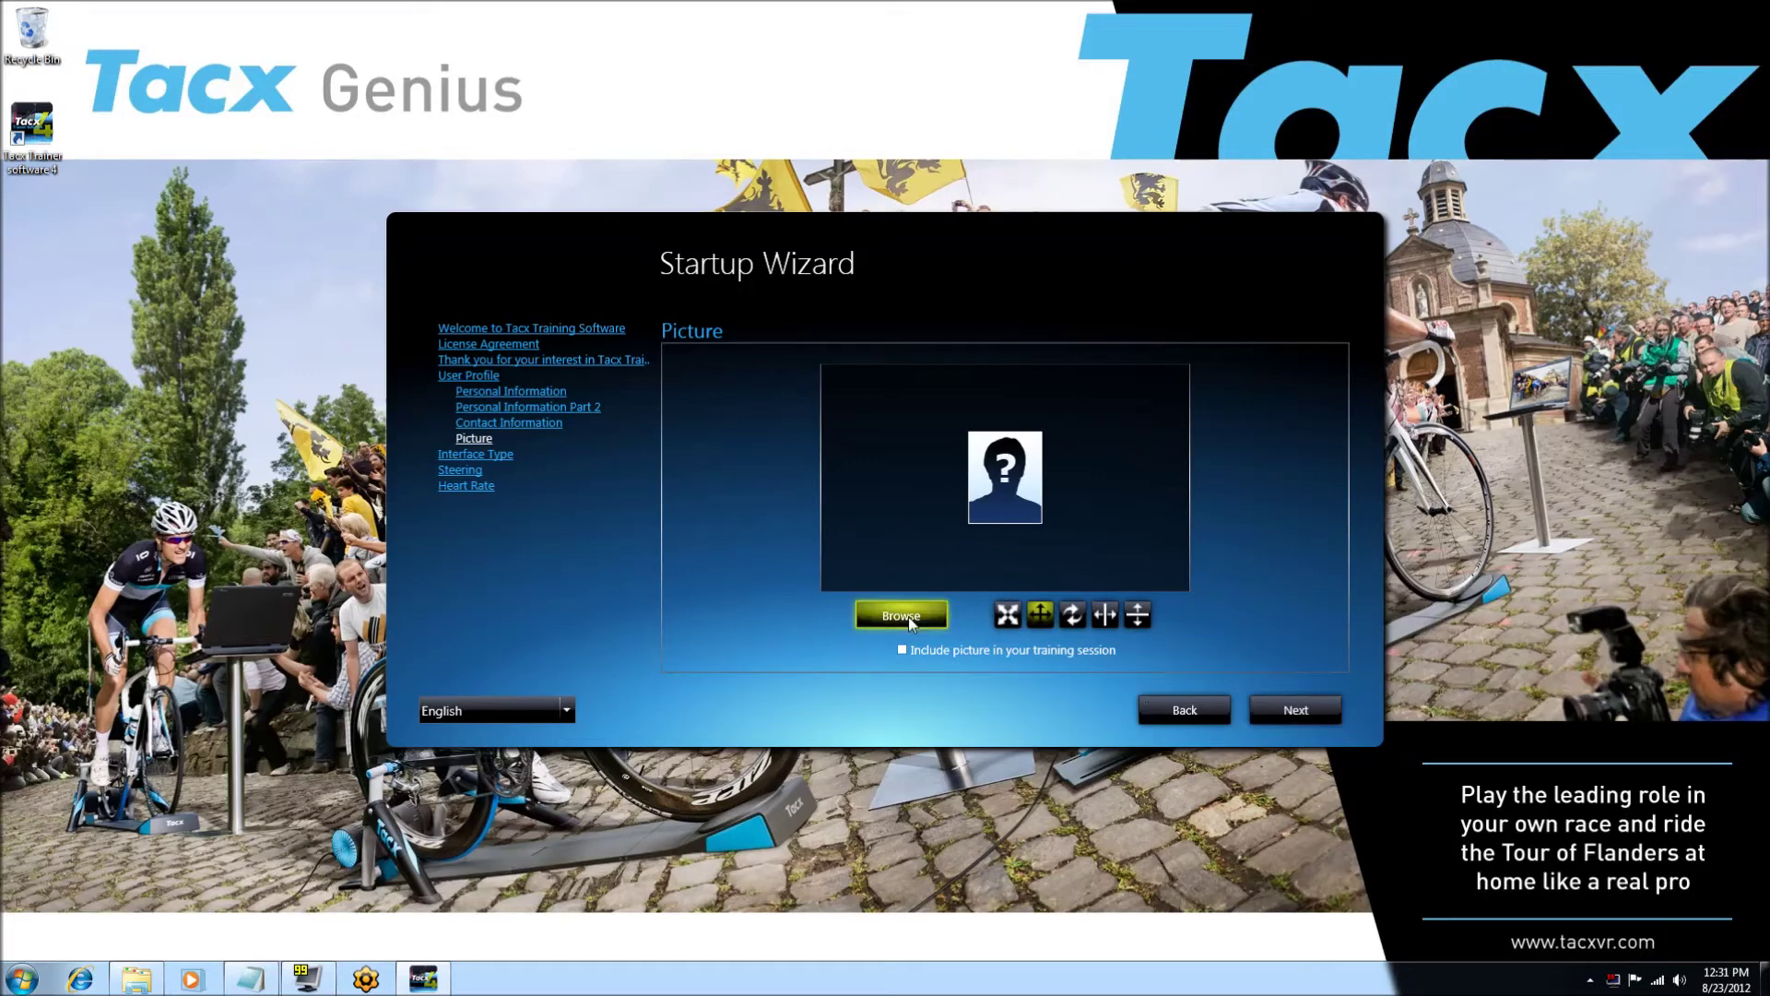
pyautogui.doubleClick(603, 405)
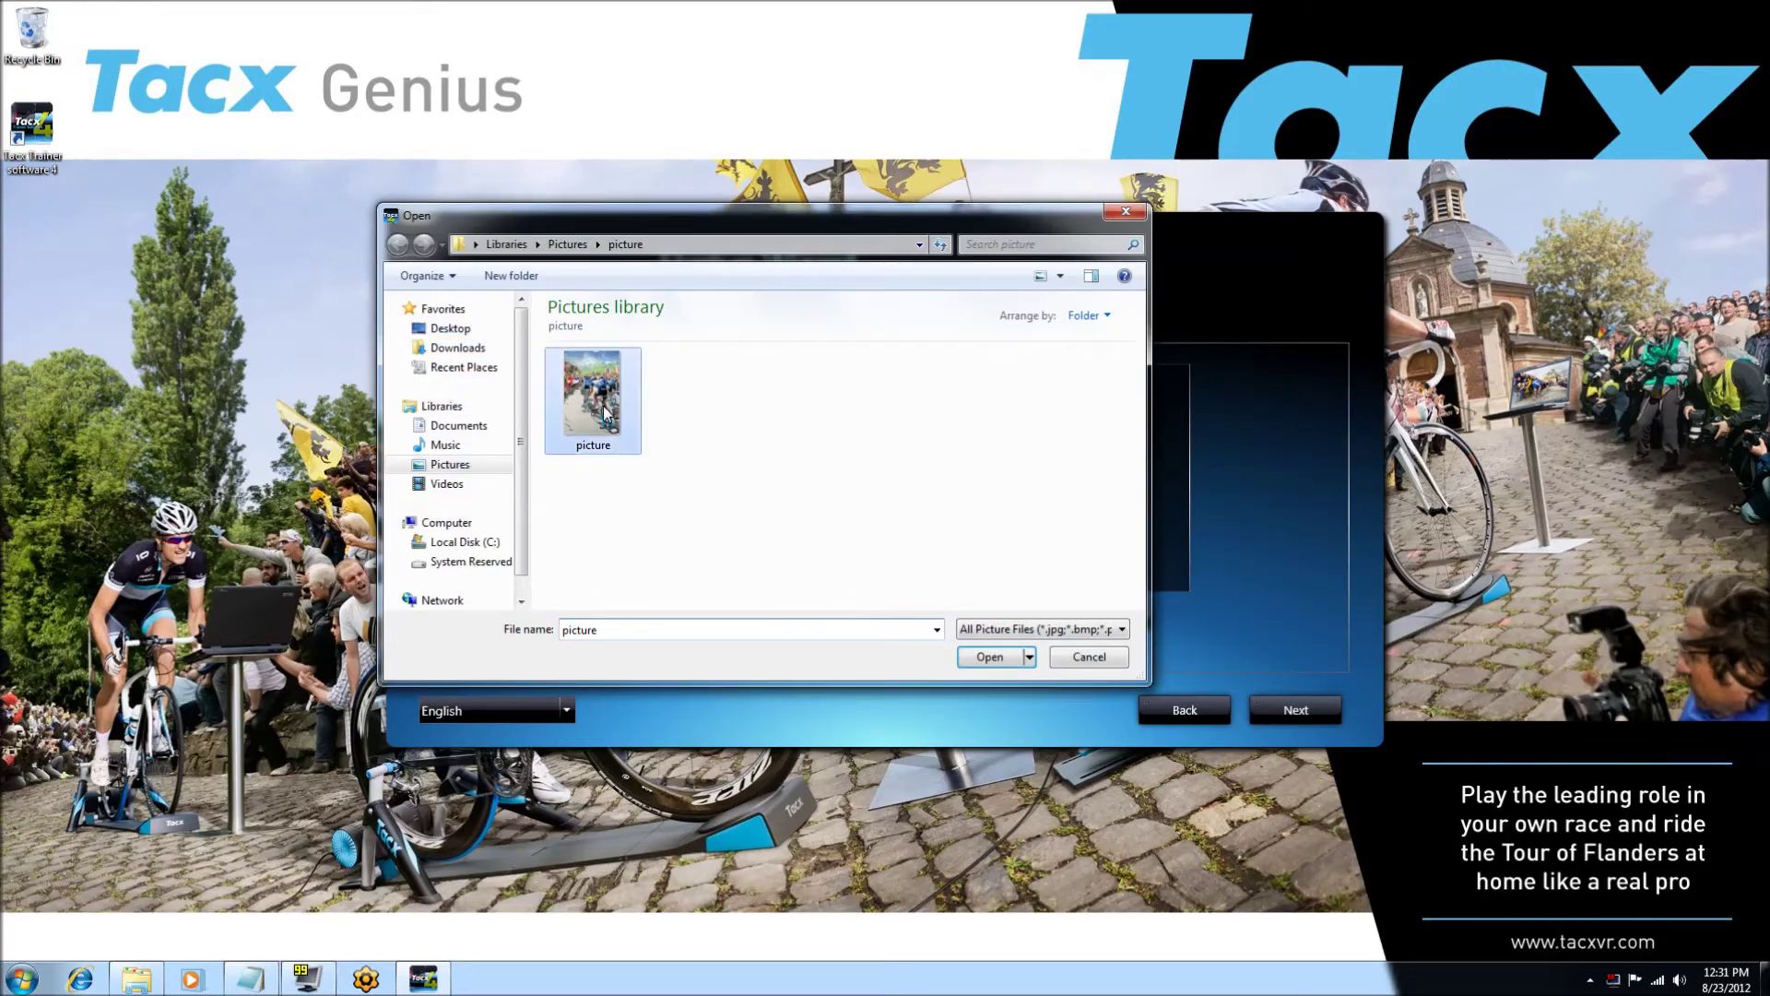
pyautogui.click(1008, 614)
pyautogui.click(1007, 466)
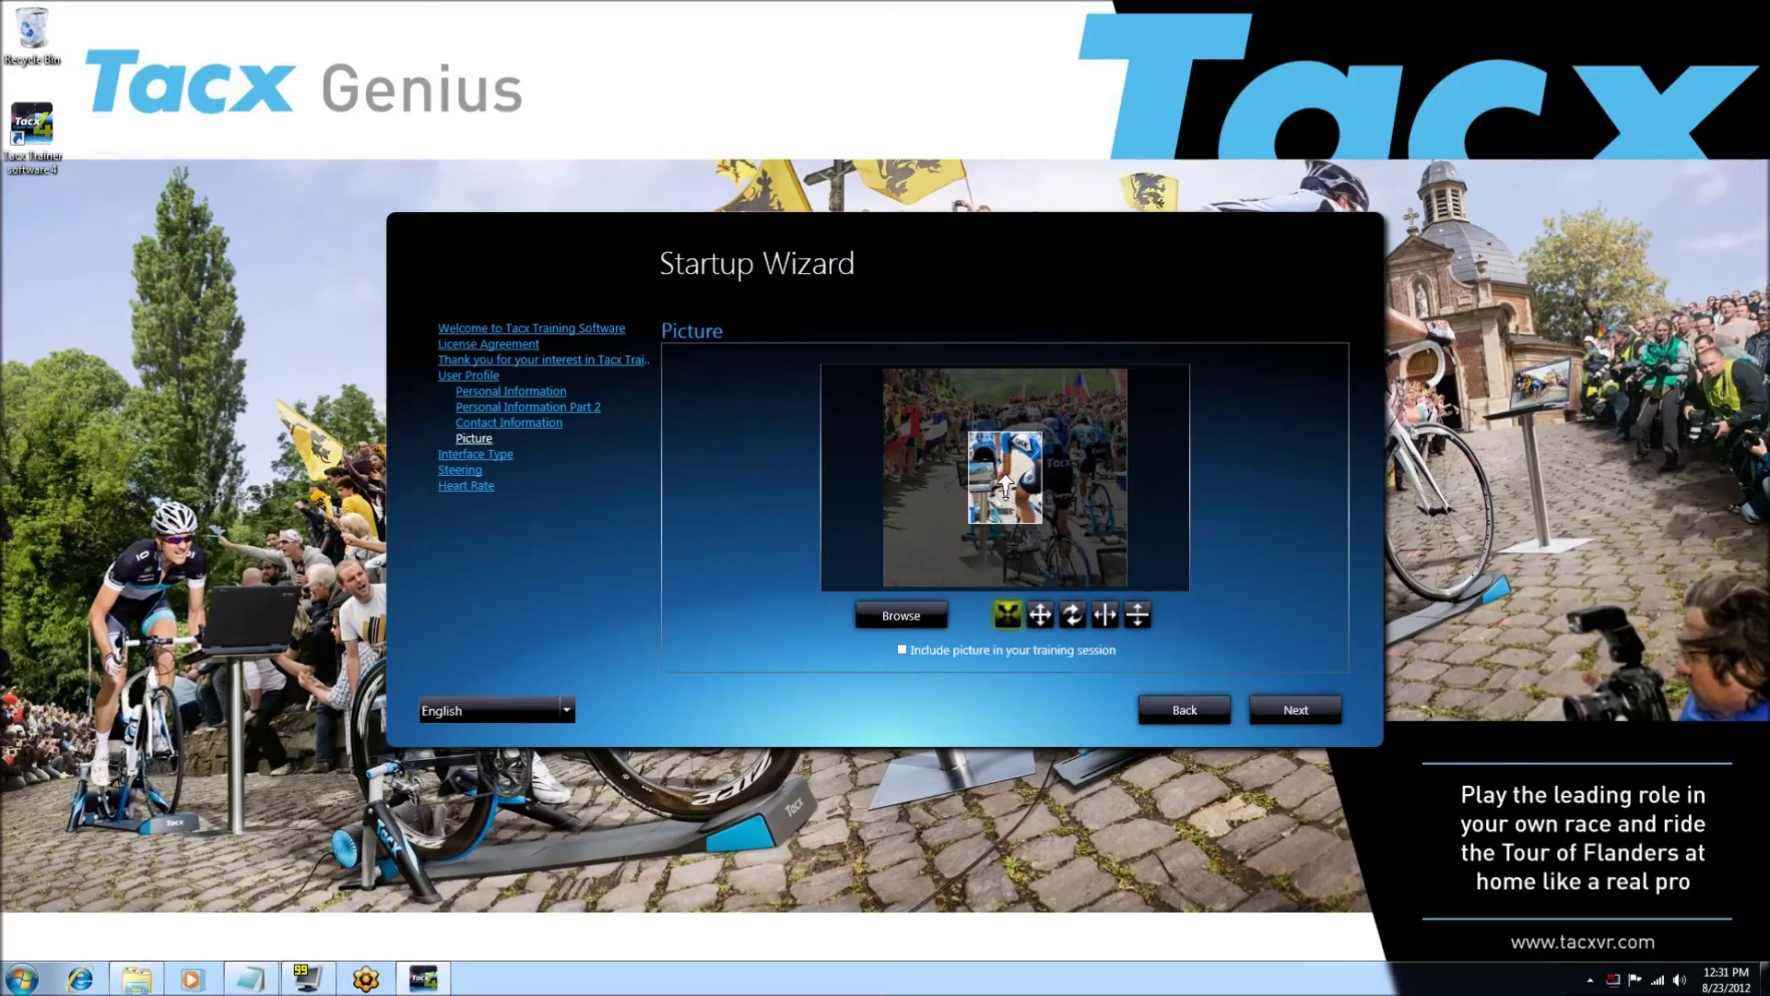
pyautogui.click(1014, 522)
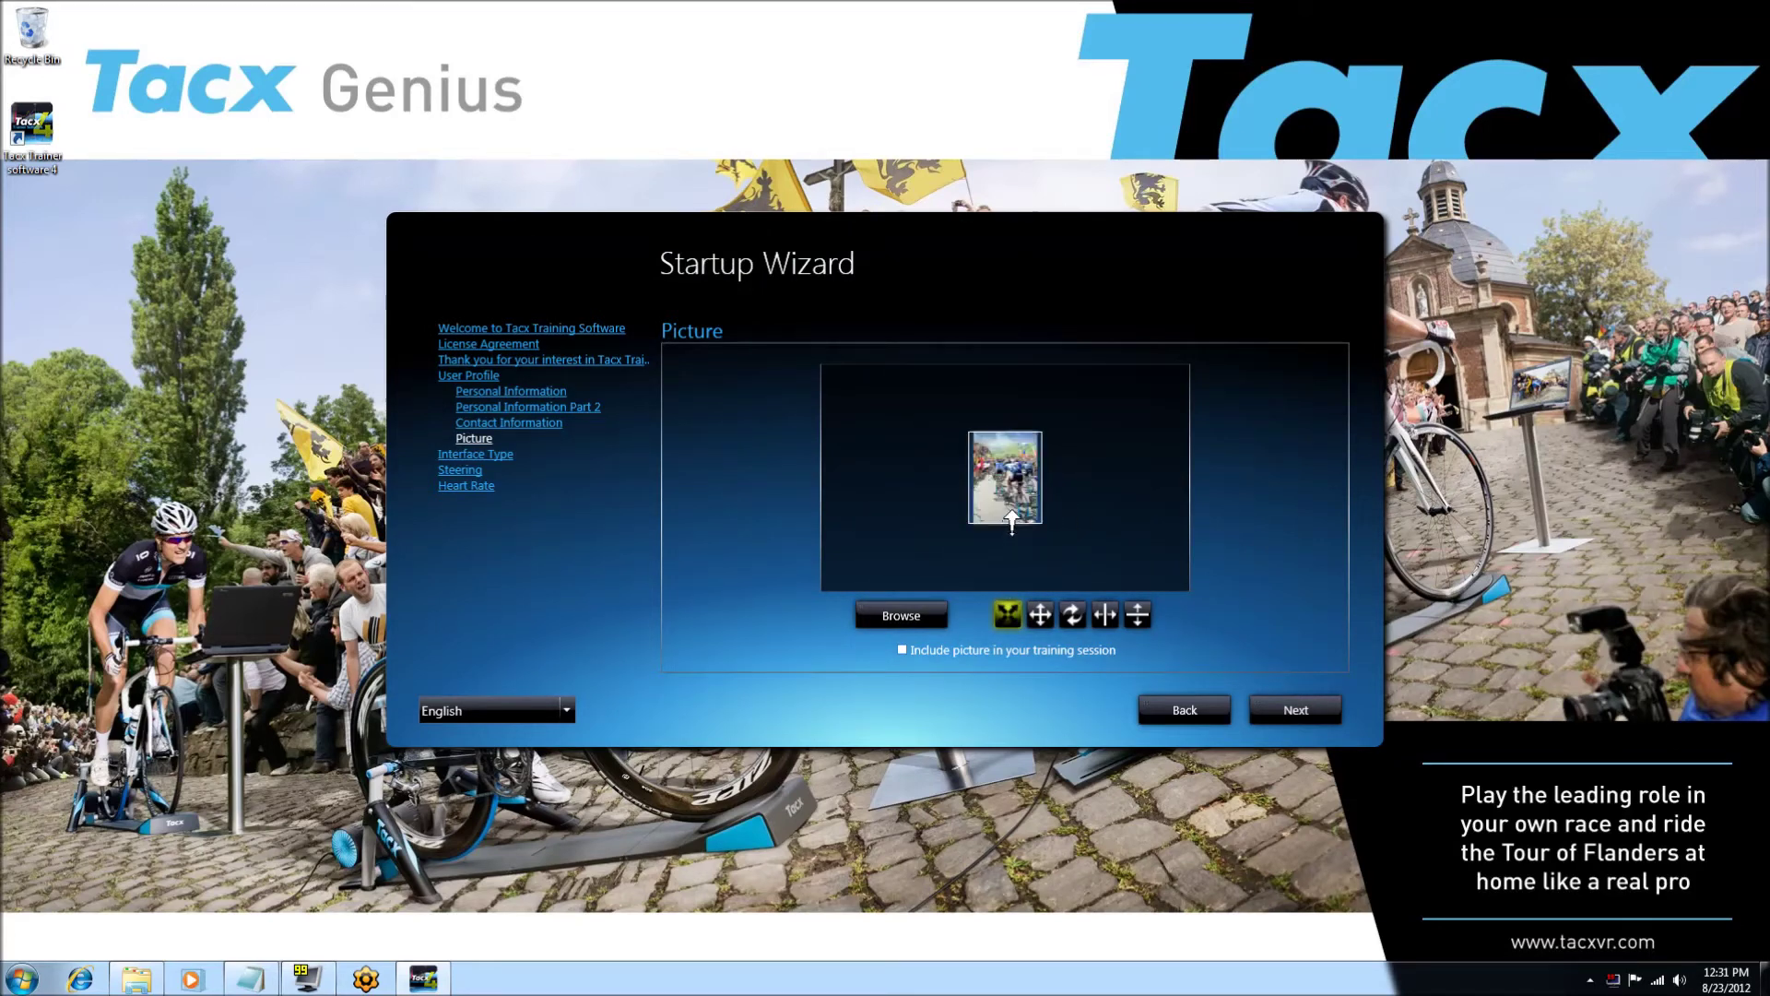
pyautogui.click(1040, 614)
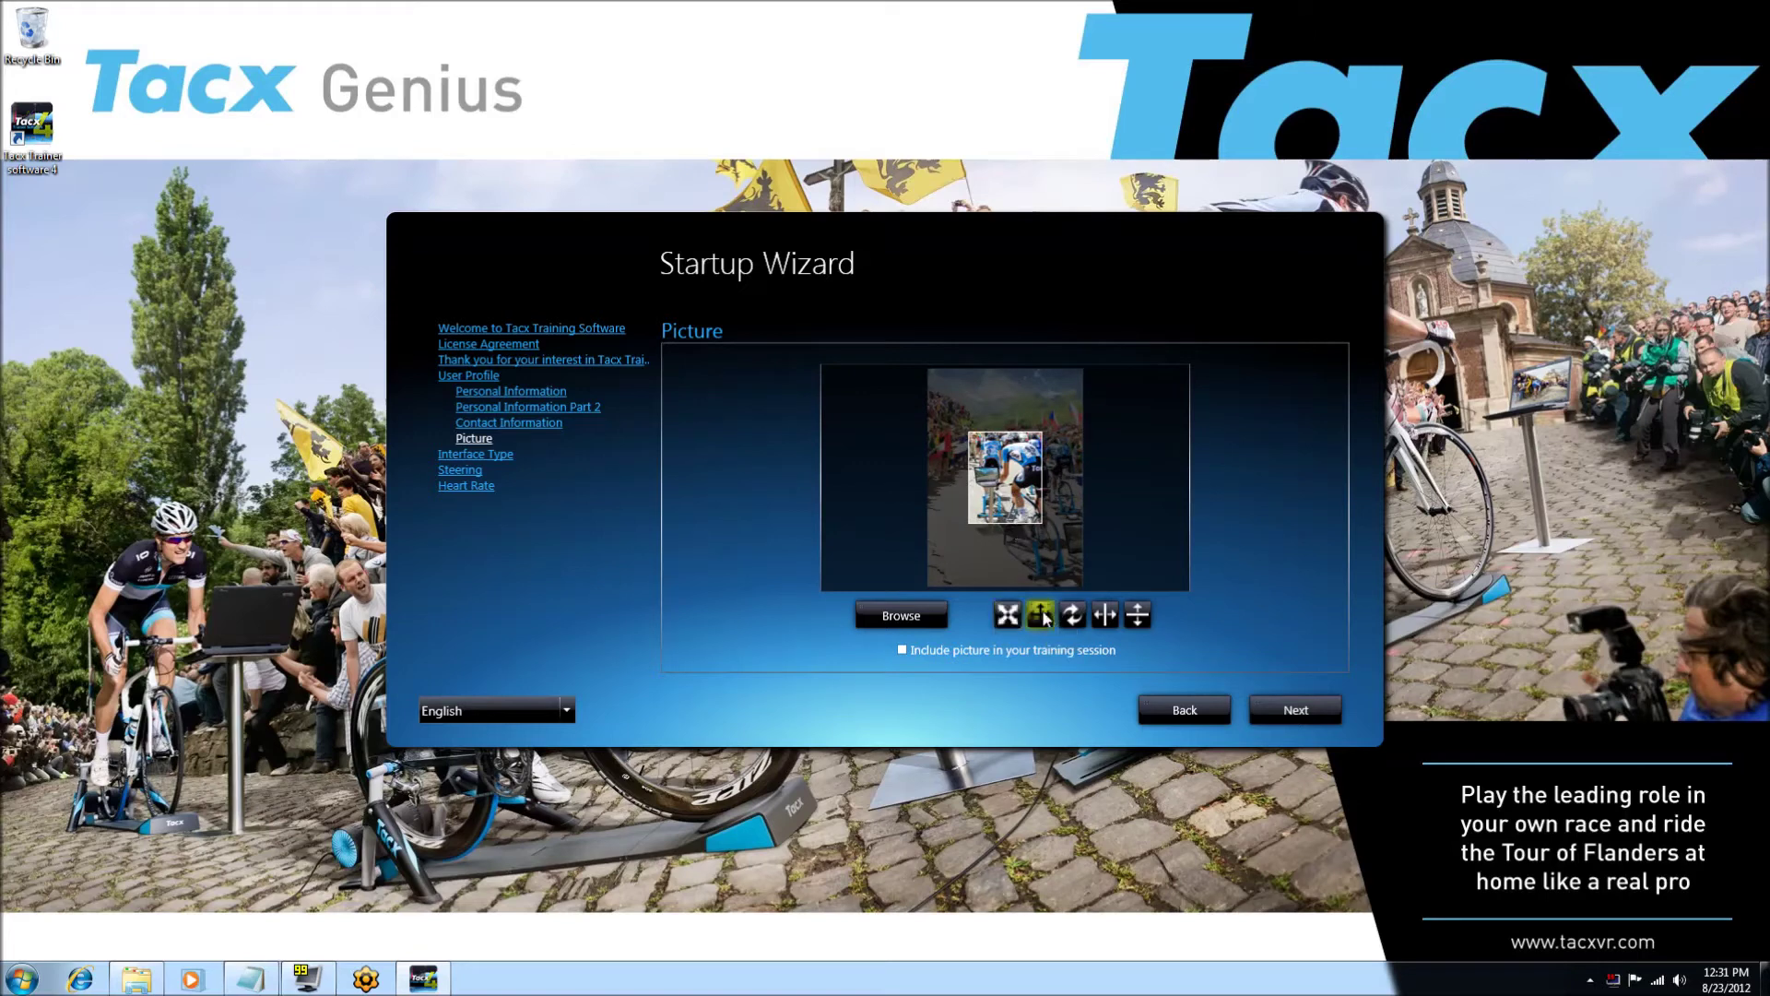
pyautogui.moveTo(1022, 475); pyautogui.dragTo(1042, 502)
pyautogui.click(1072, 614)
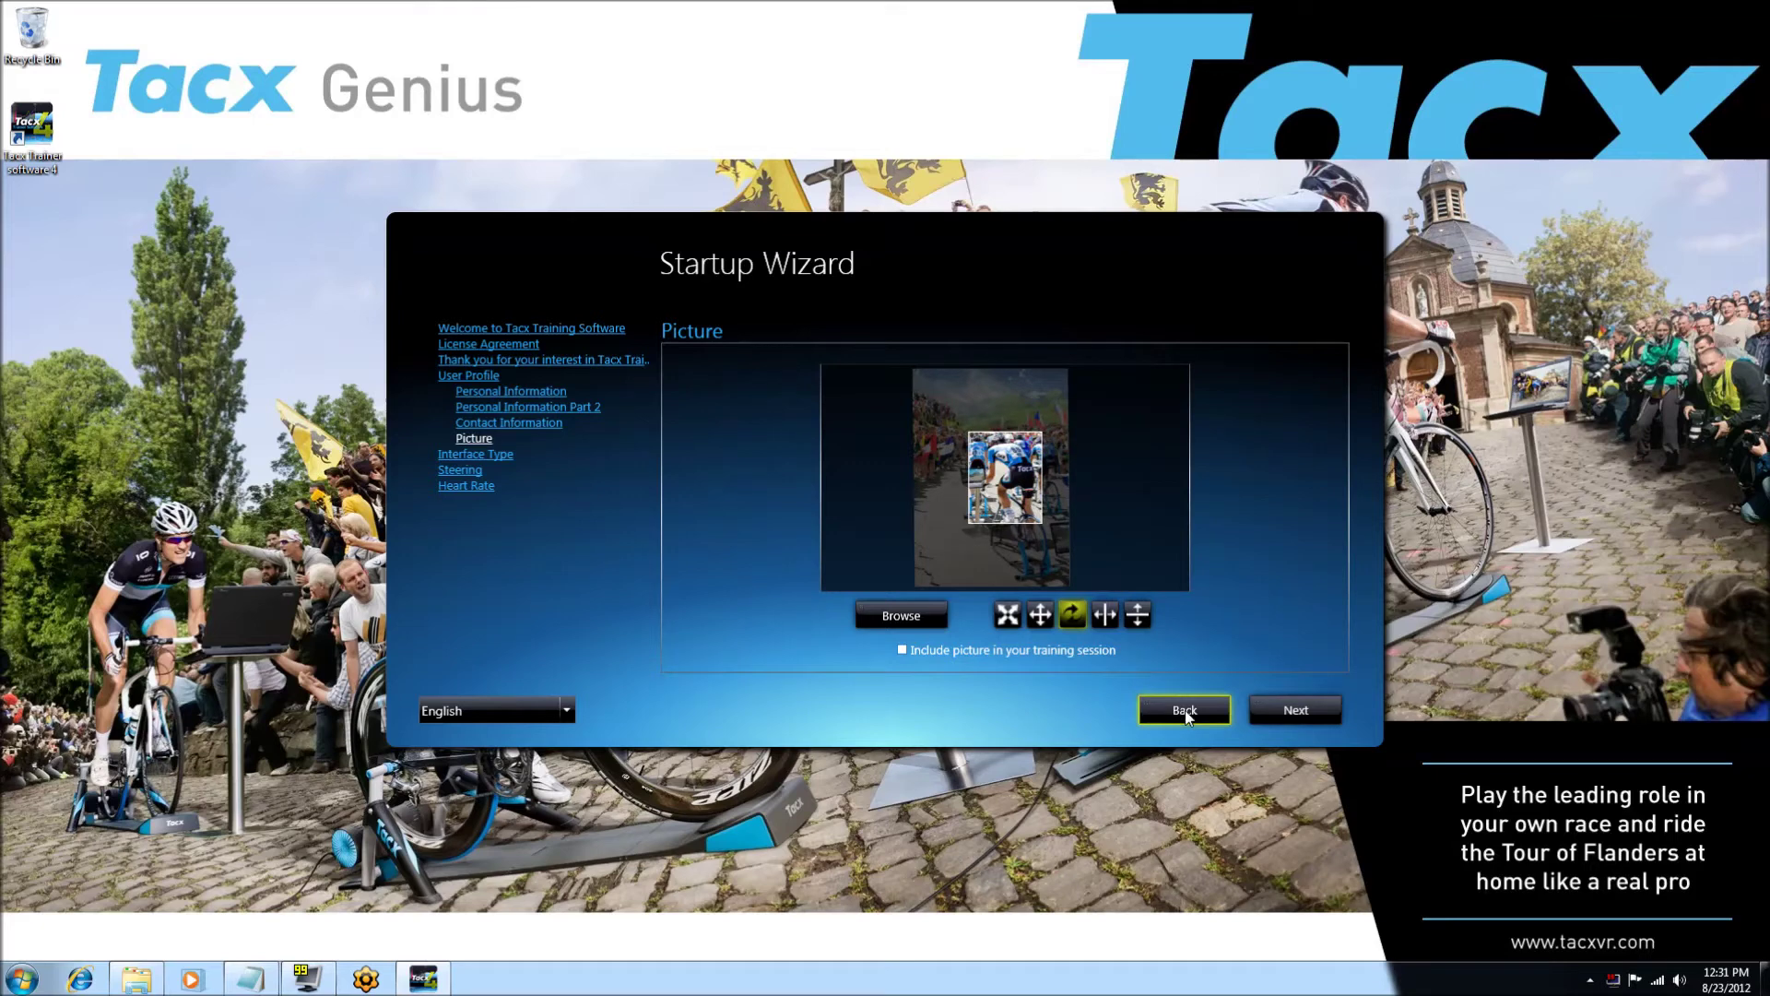
pyautogui.click(1288, 712)
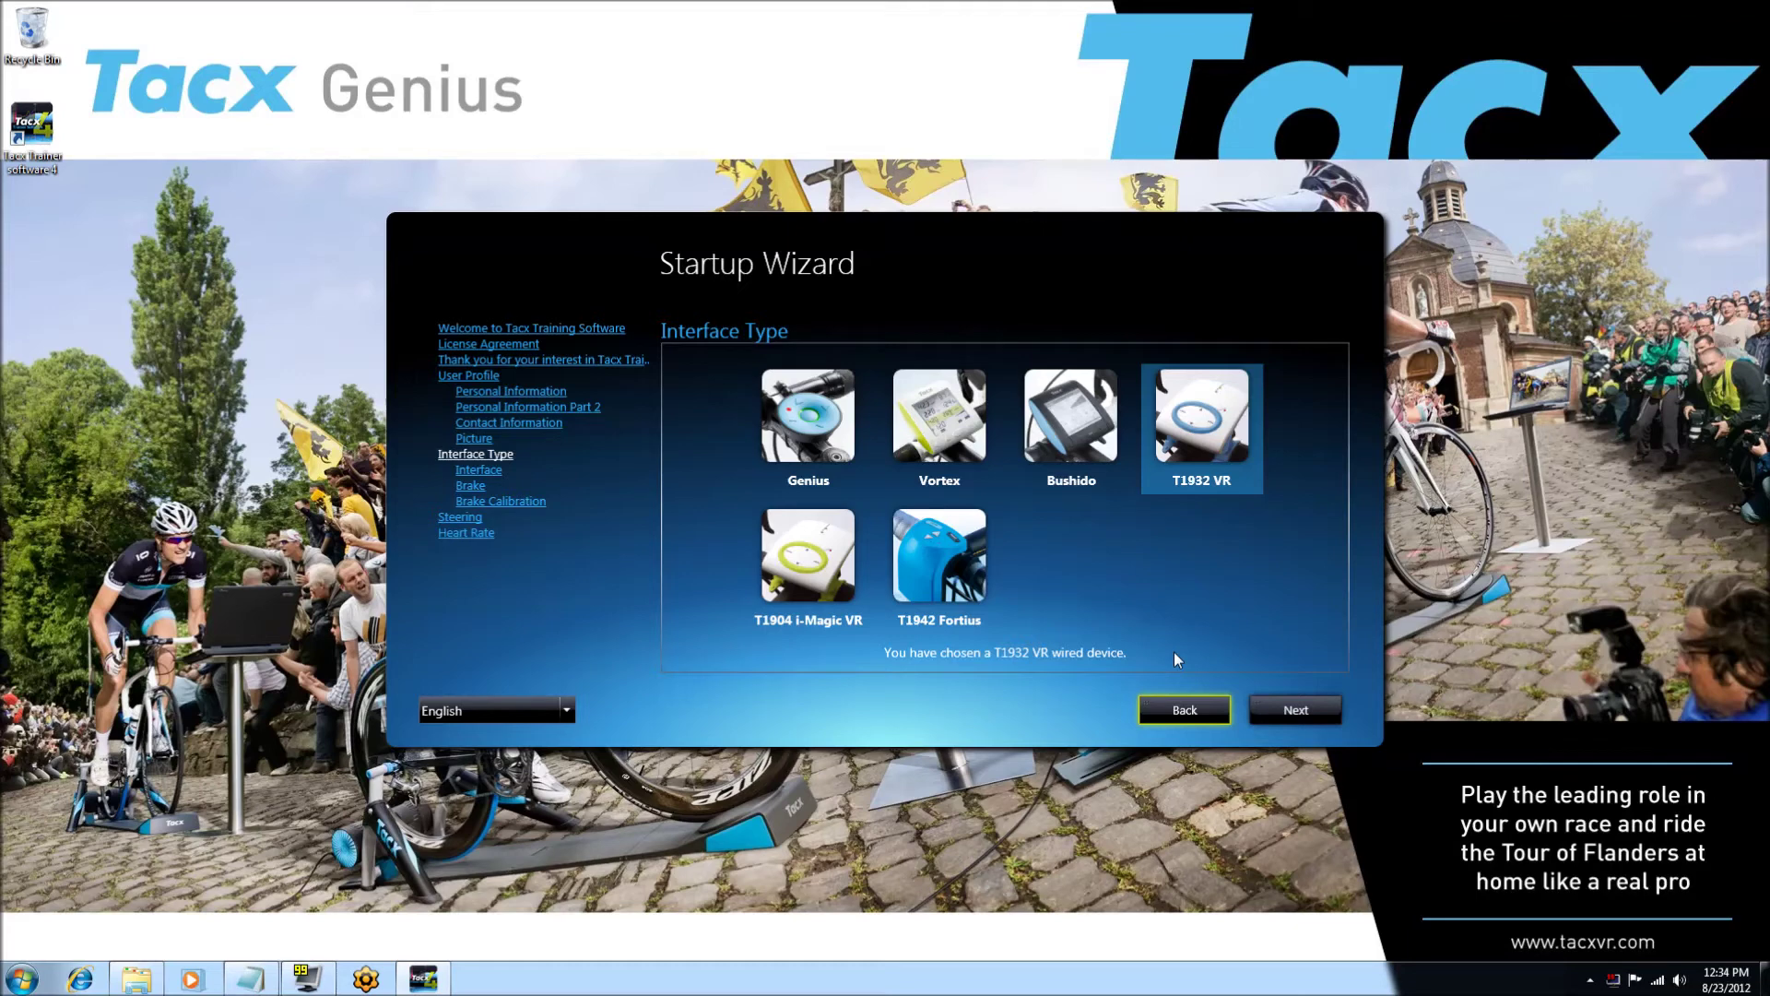
# - Keep T1932 VR as the interface type and confirm the detected interface and brake
pyautogui.click(1087, 431)
pyautogui.click(1184, 426)
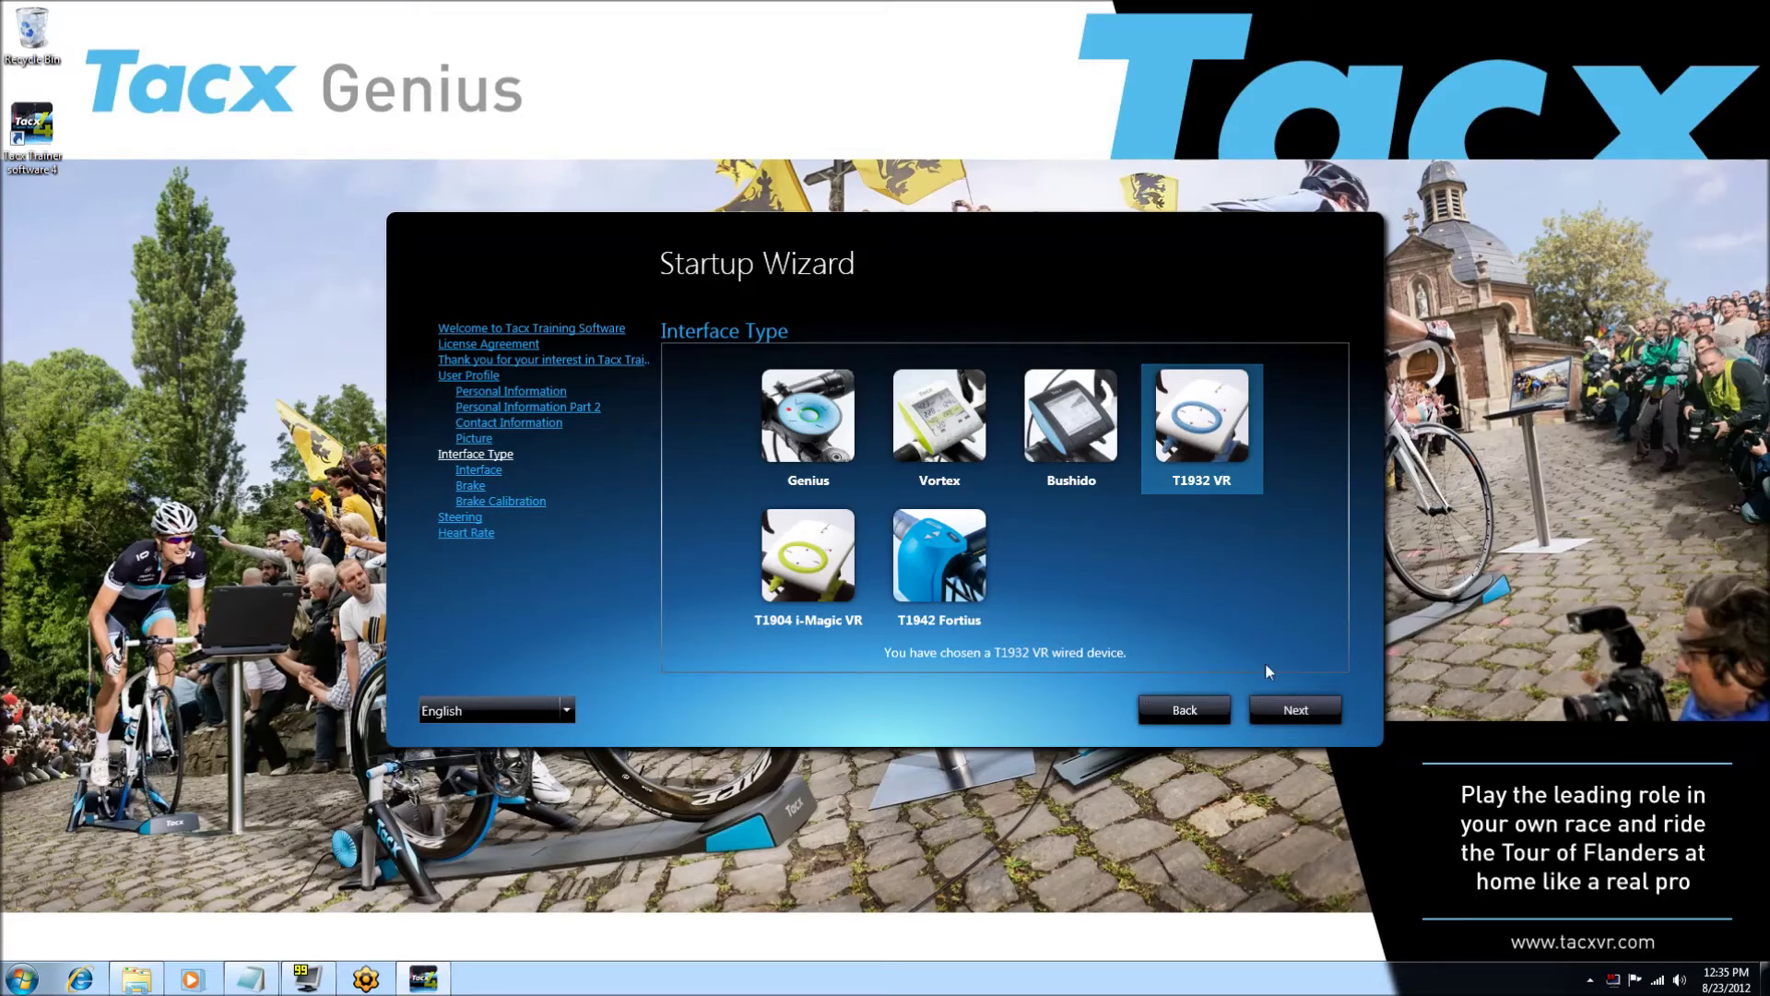
pyautogui.click(1279, 719)
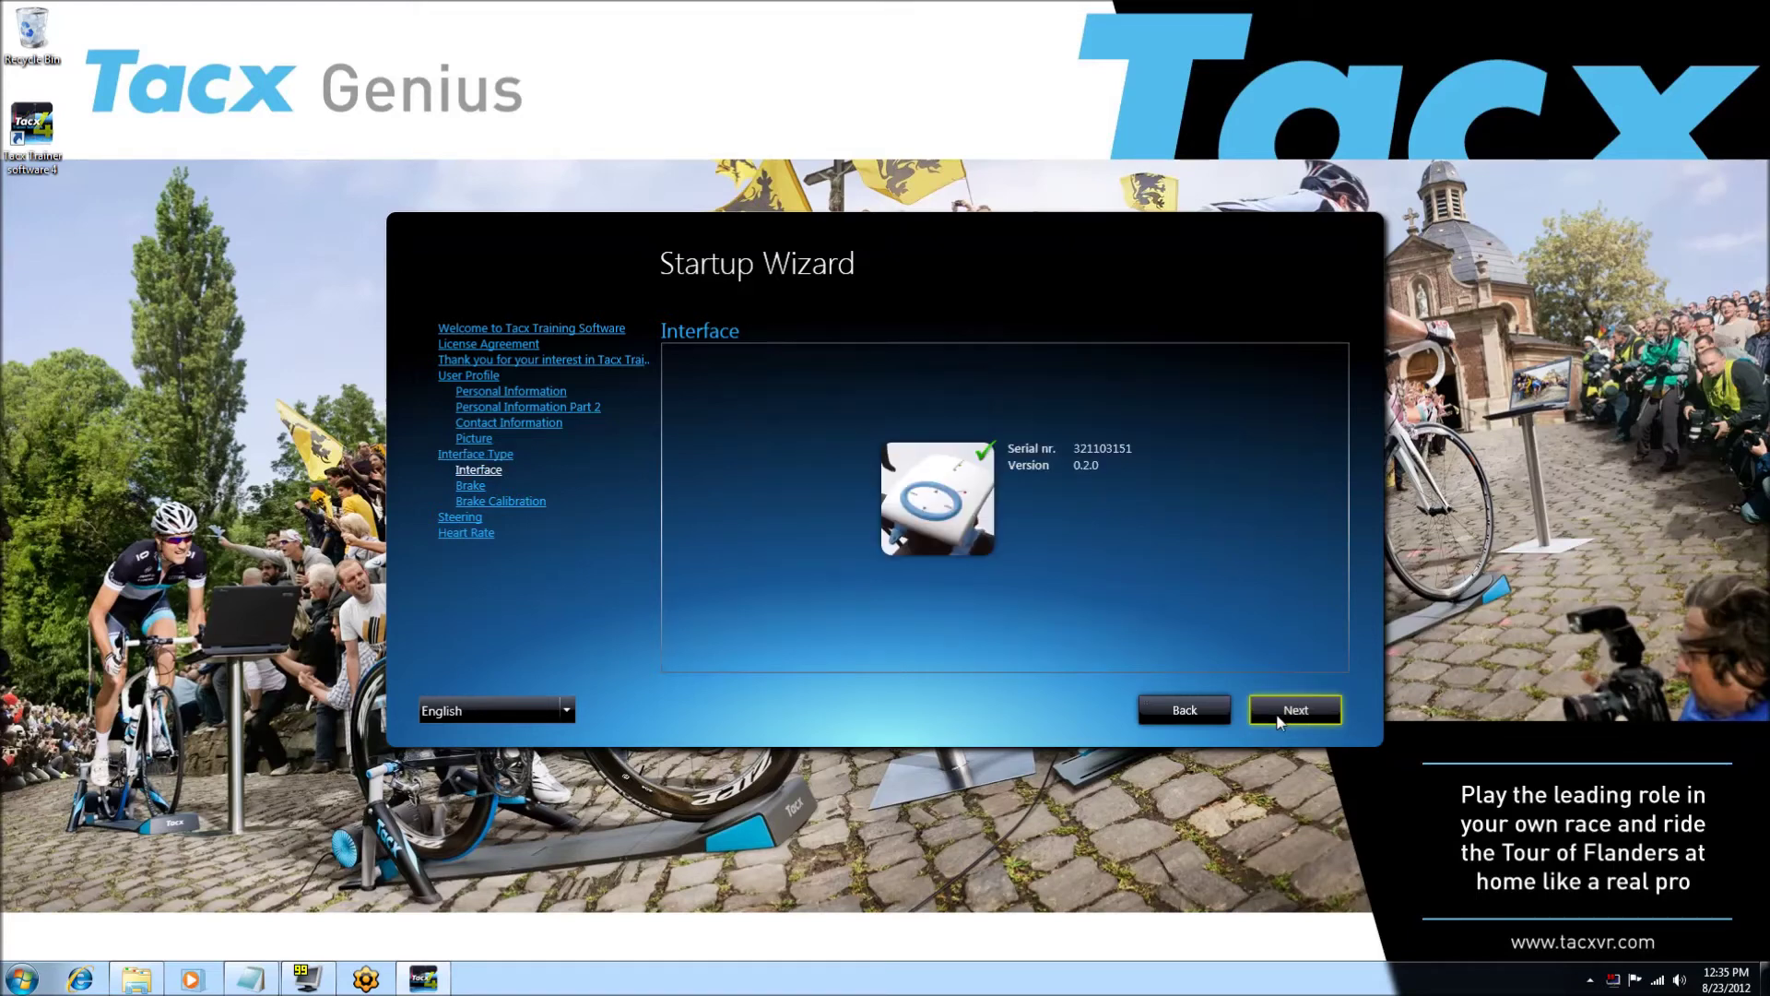
pyautogui.click(1279, 719)
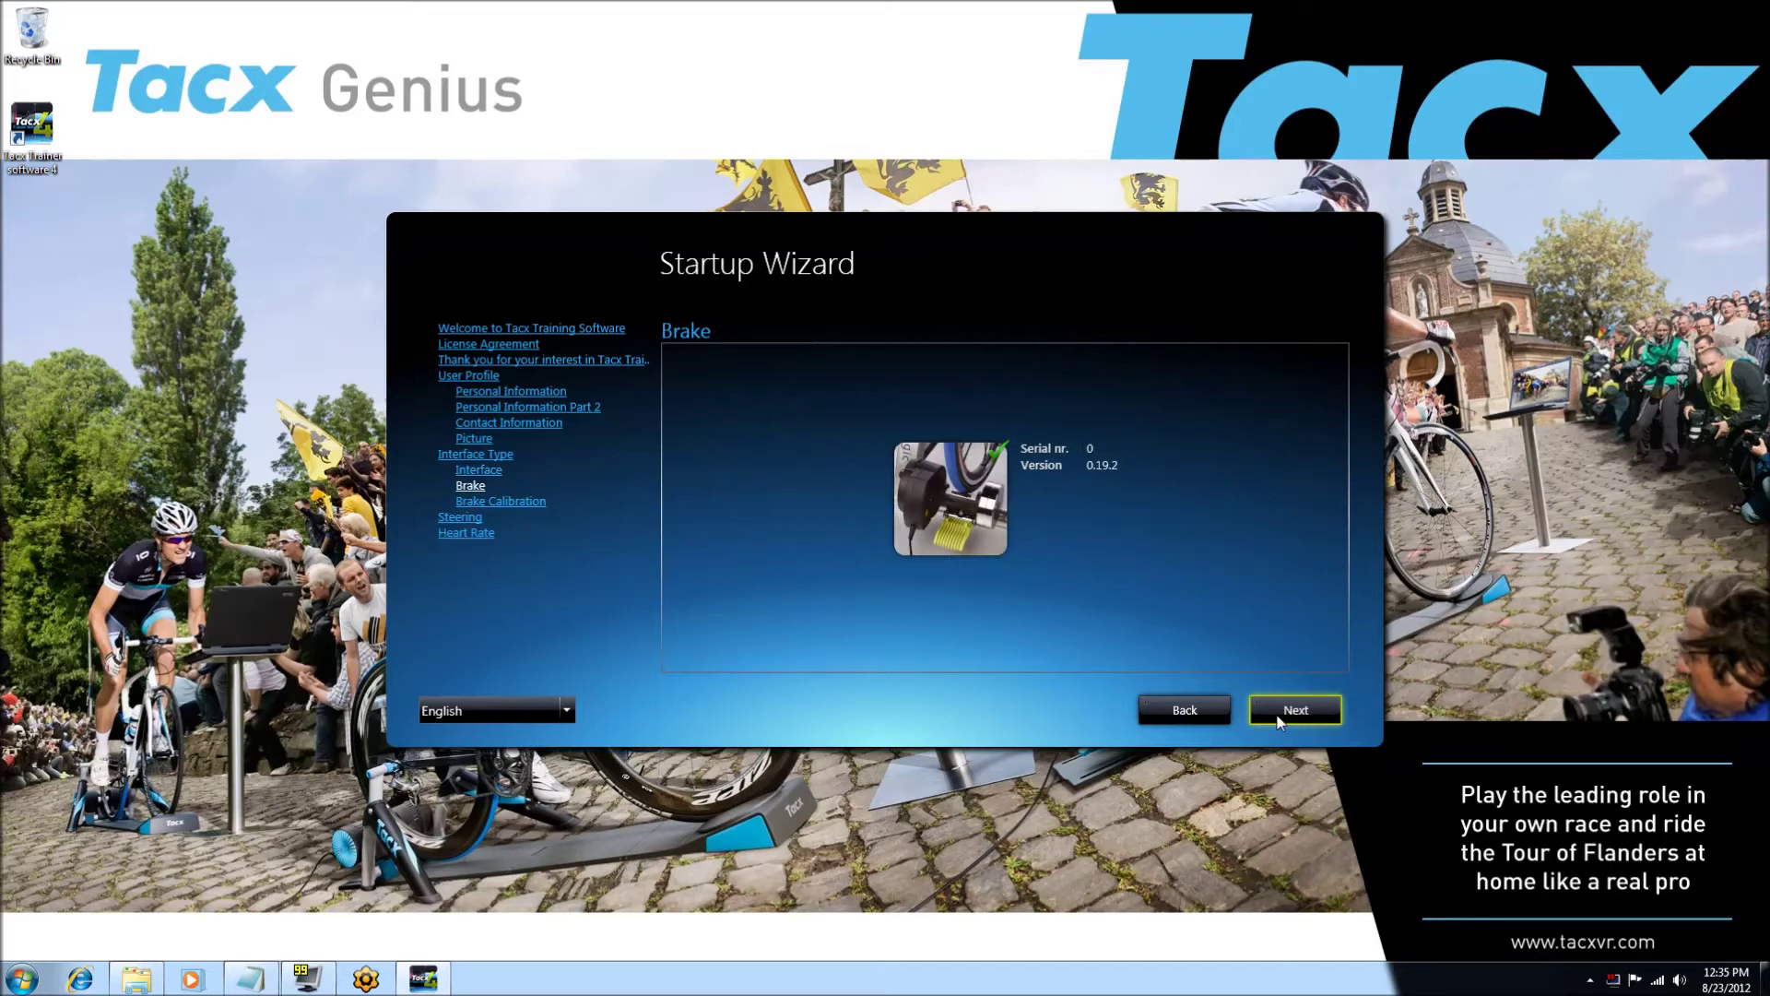
pyautogui.click(1279, 719)
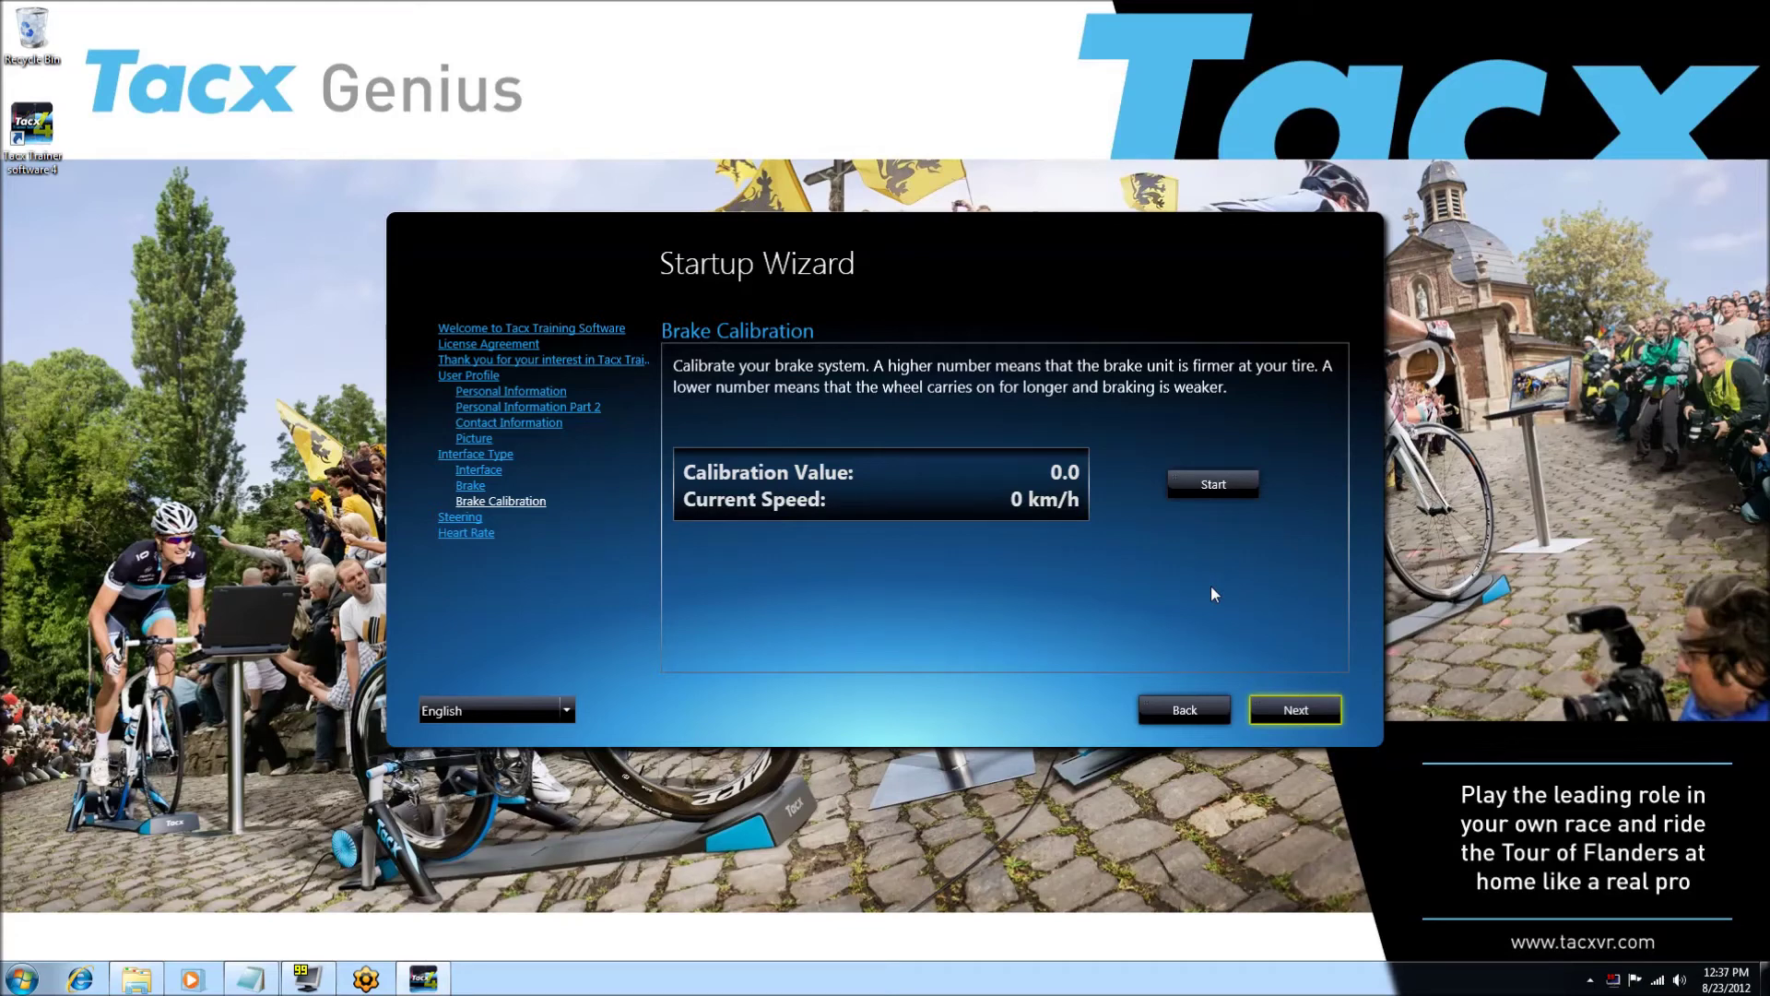
# - Run the brake calibration until it completes with value 1.5, then continue
pyautogui.click(1219, 492)
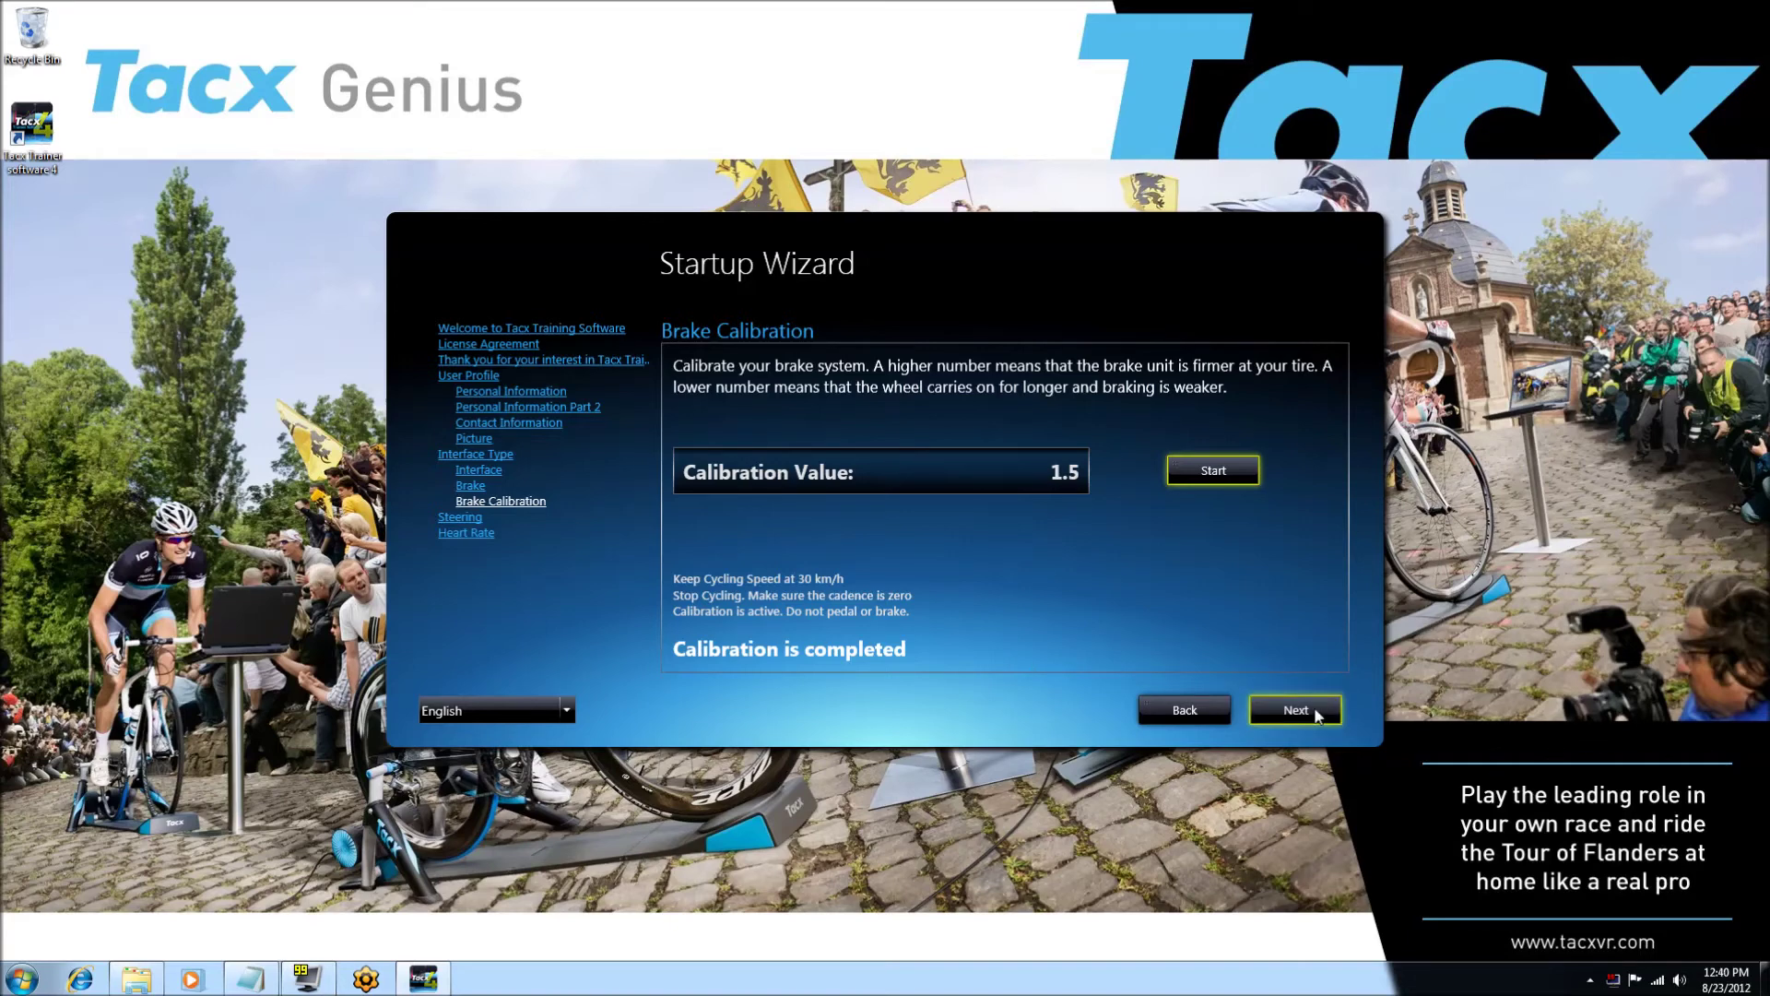
pyautogui.click(1316, 715)
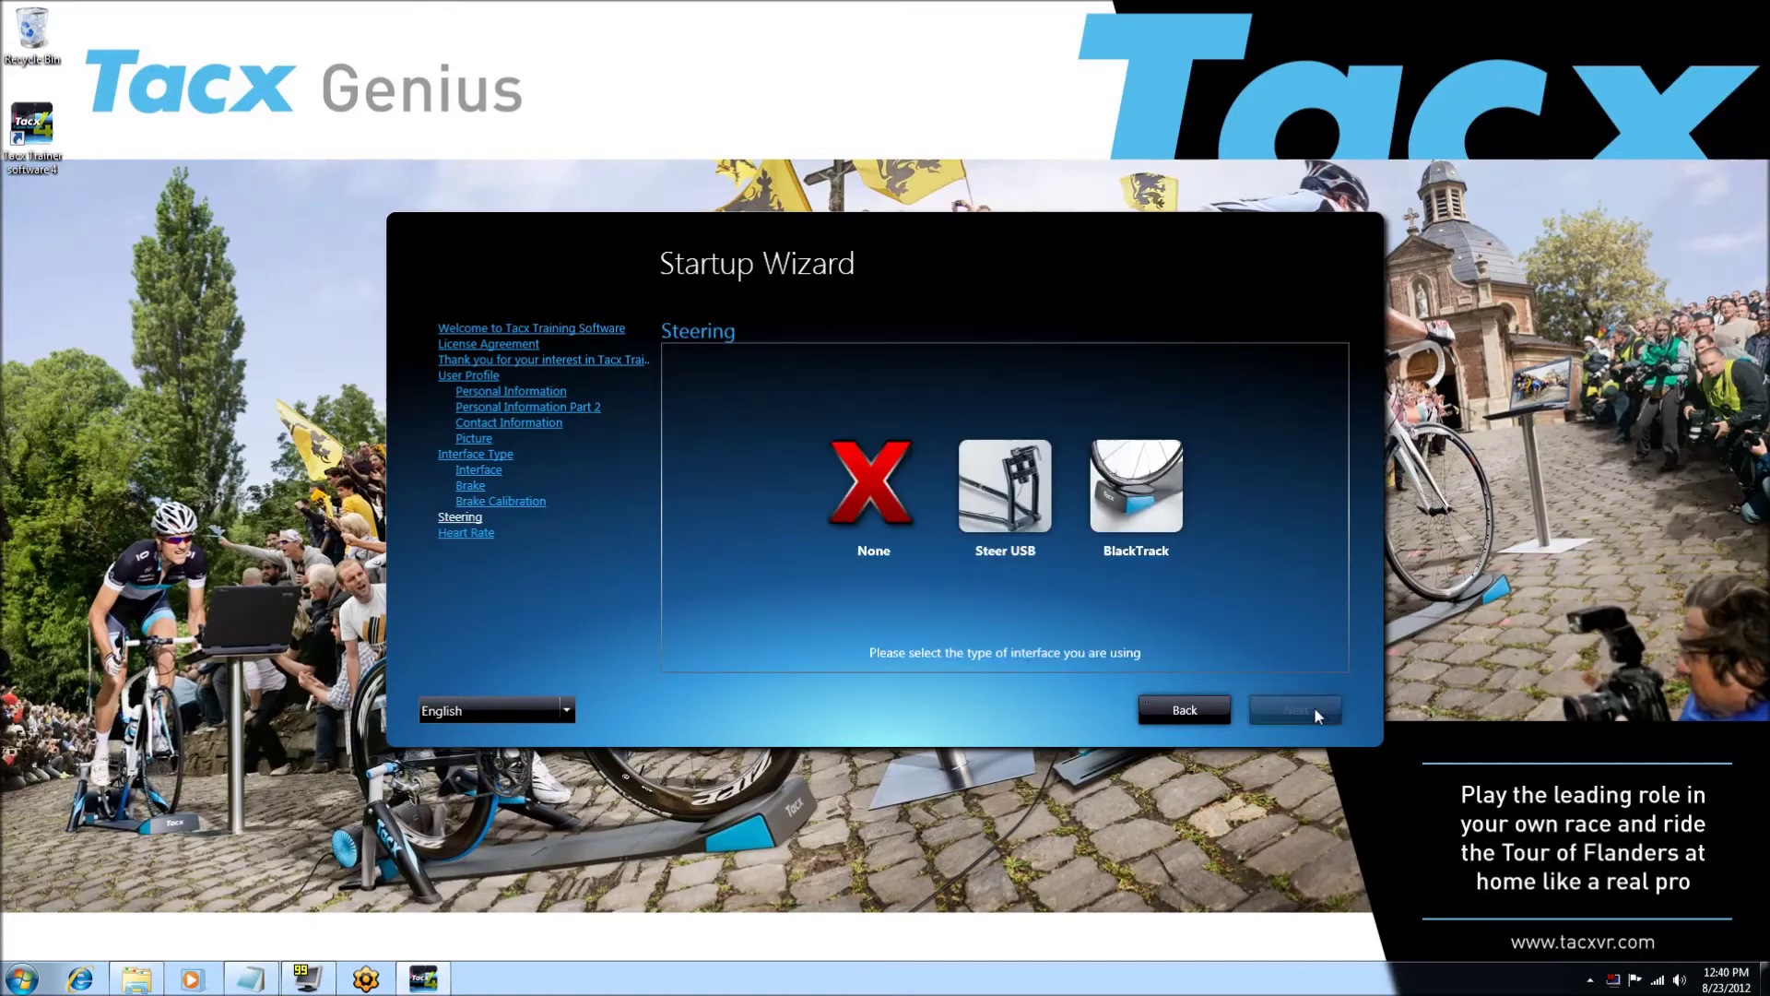
# - Select Steer USB as the steering interface and start steering calibration
pyautogui.click(1003, 481)
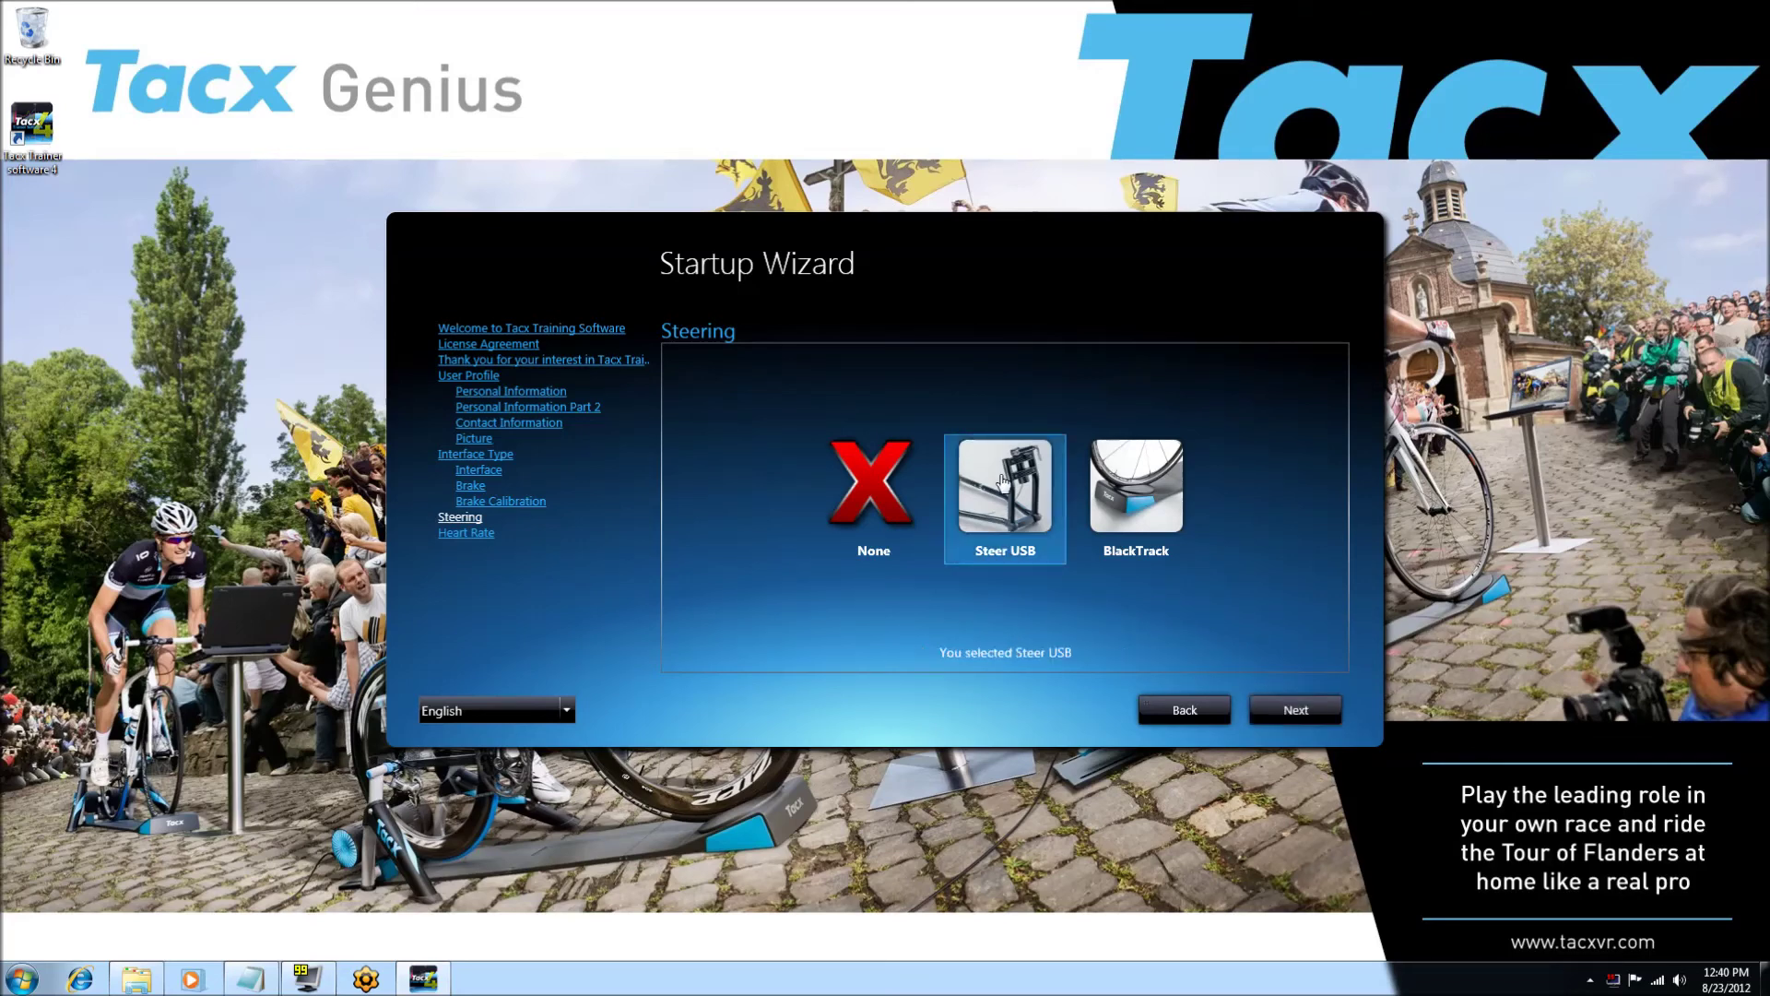
pyautogui.click(1296, 718)
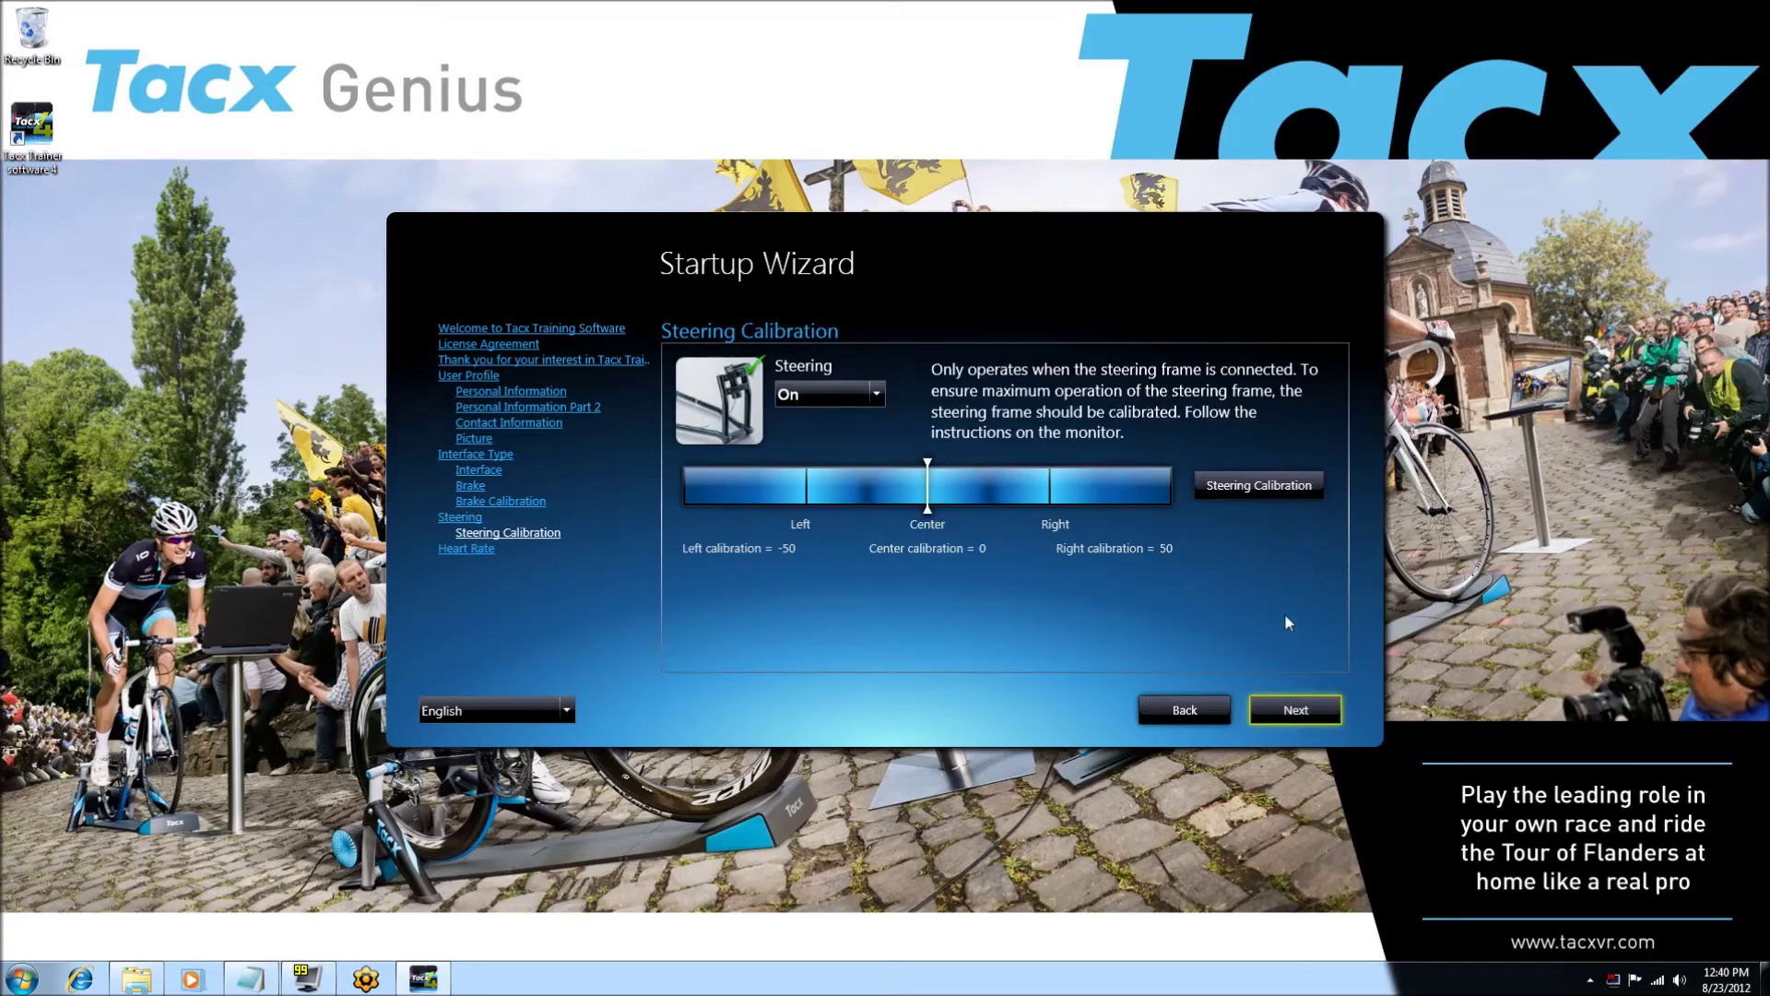
pyautogui.click(1259, 485)
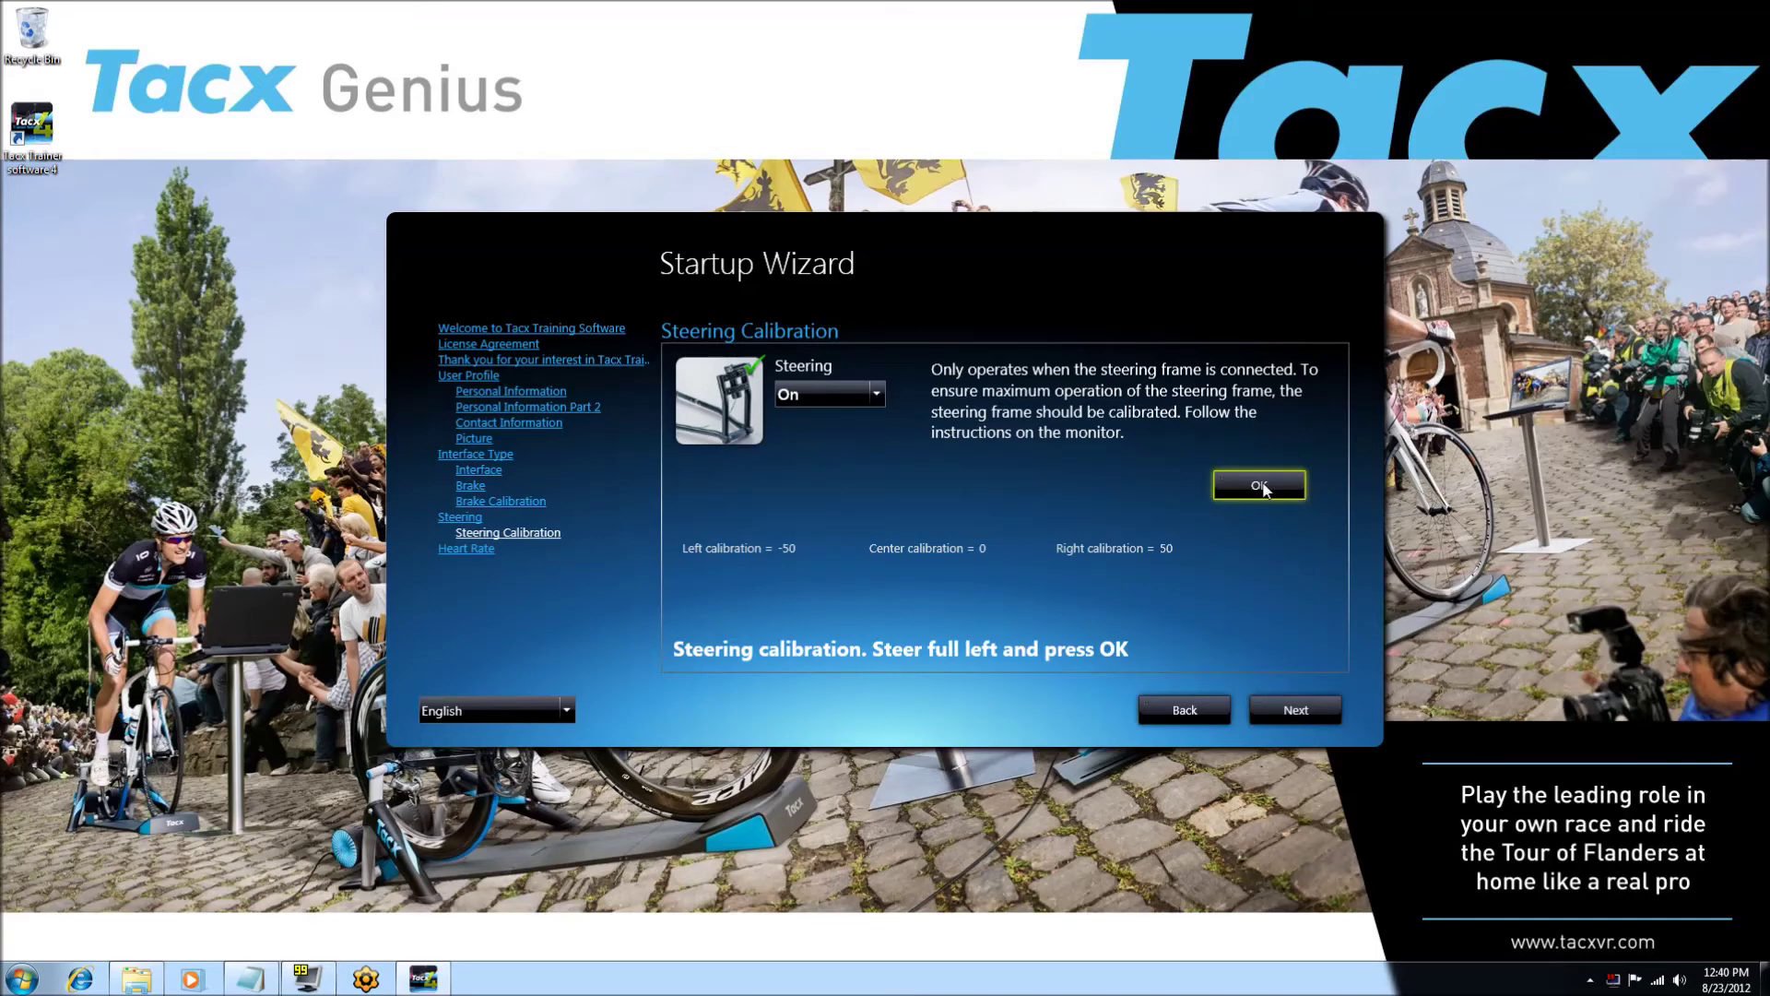